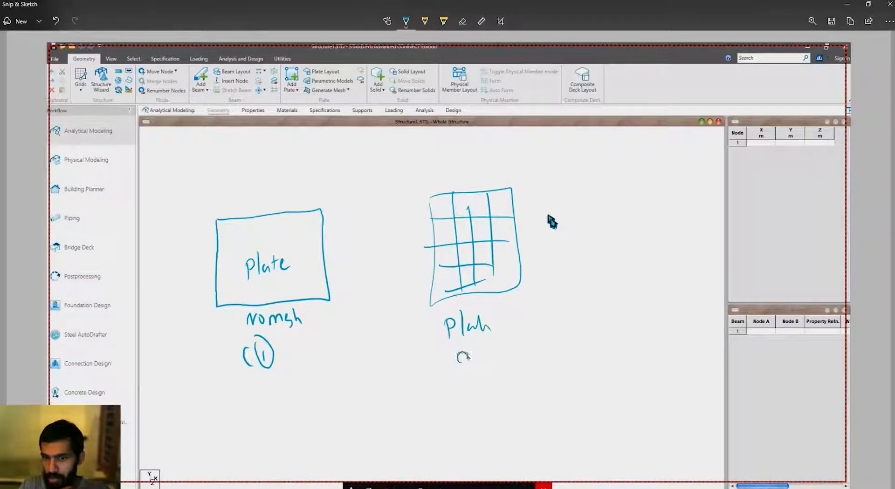
# Step: Sketch a third rectangle beside the meshed plate, divide it into load-distribution areas, and label it as floor load with no plate
pyautogui.moveTo(631, 172); pyautogui.dragTo(723, 270)
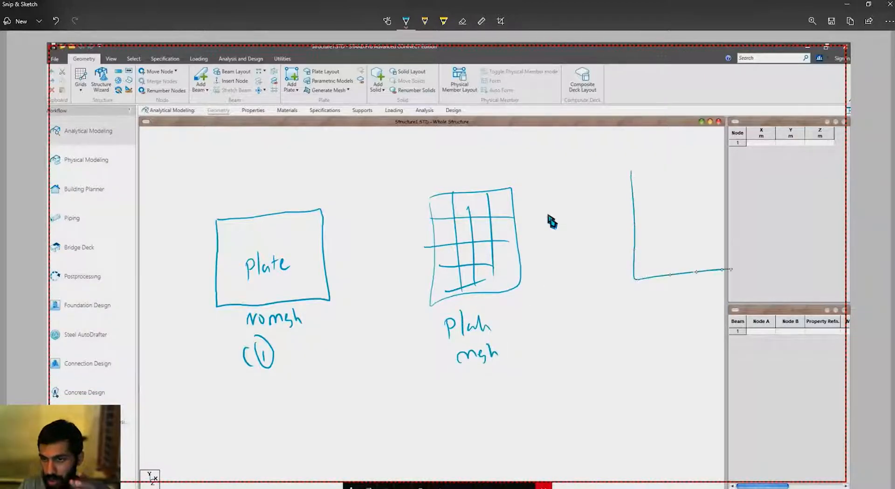
pyautogui.moveTo(655, 326); pyautogui.dragTo(669, 313)
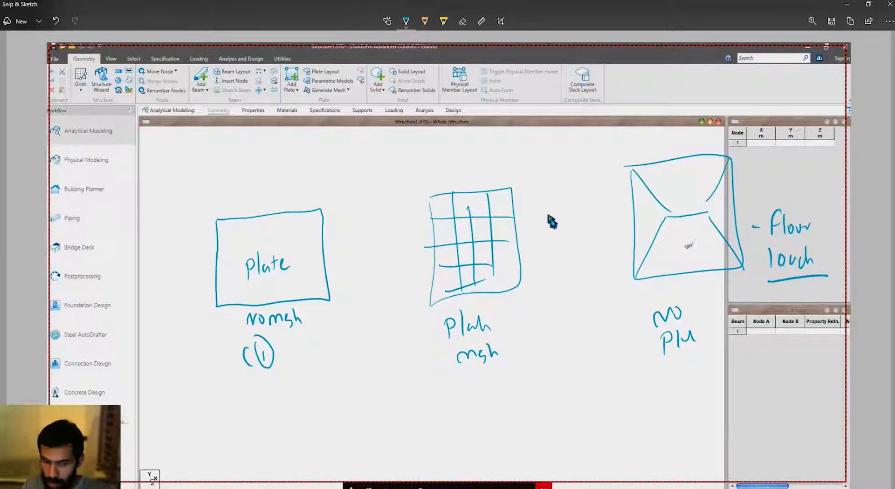
# Step: Switch to STAAD.Pro and create the metric analytical model Structure2, saving the changes to Structure1
pyautogui.hotkey('alt', 'Tab')
pyautogui.press('Tab')
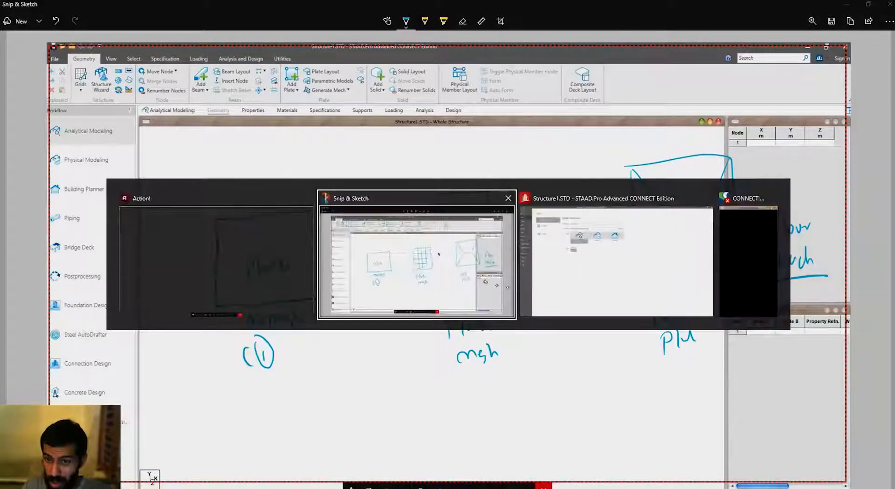
pyautogui.click(126, 125)
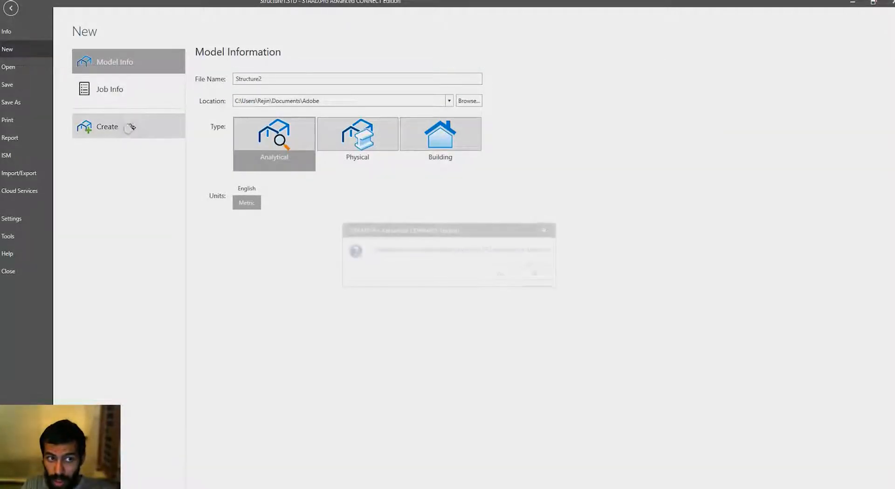
pyautogui.click(511, 273)
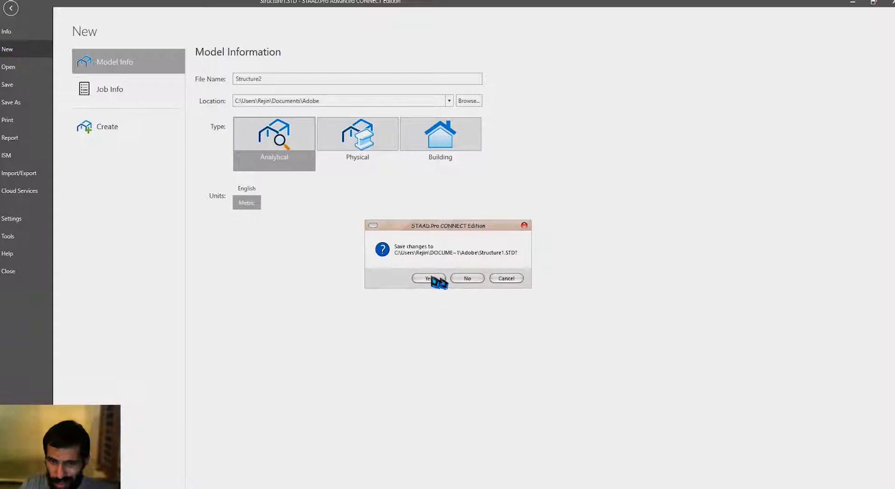
pyautogui.click(429, 279)
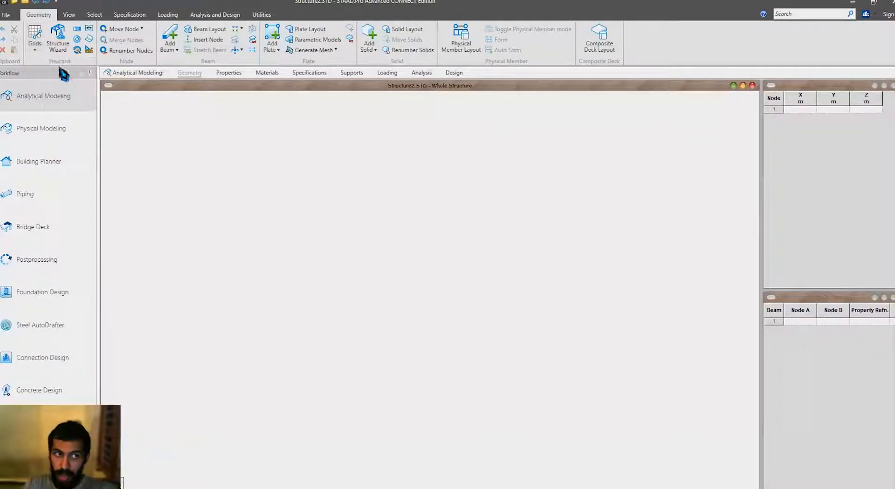
# Step: Set the default linear grid to the X-Z plane, keeping 10 divisions at 1 m spacing both ways
pyautogui.click(834, 266)
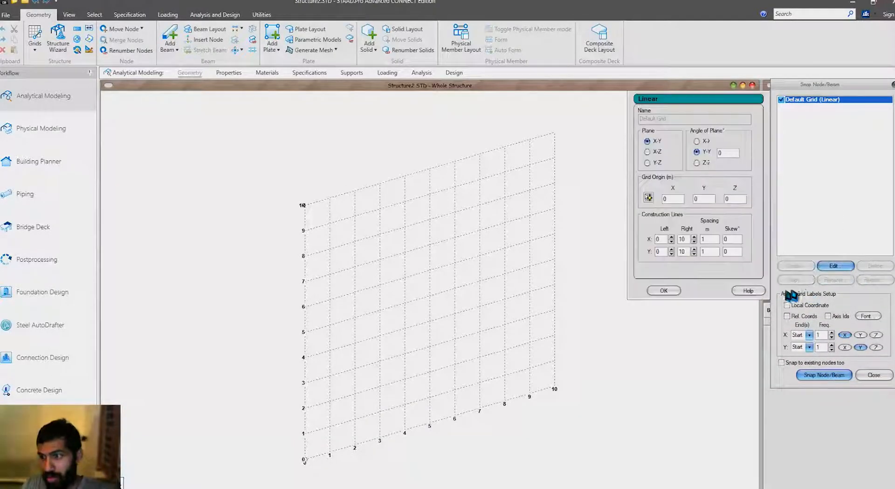
pyautogui.click(647, 152)
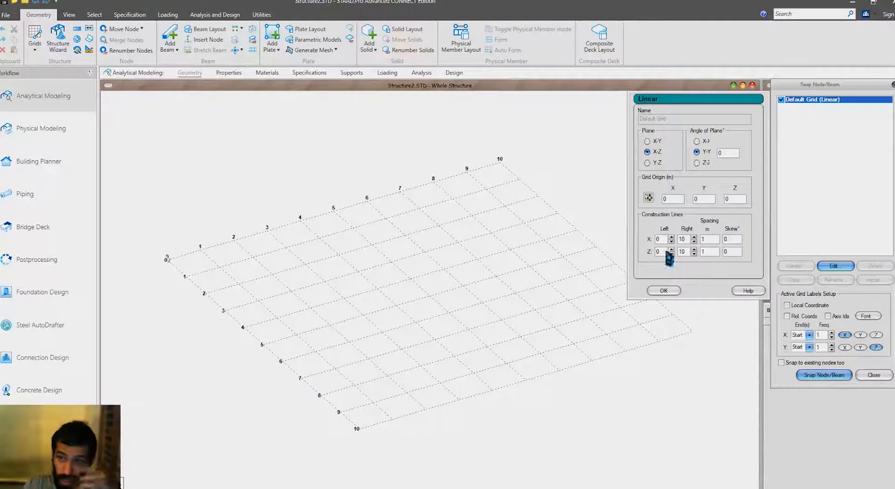
pyautogui.click(663, 291)
# Step: Draw a closed 3 m by 3 m square of beams on the grid, from X 3 to 6 and Z 3 to 6
pyautogui.click(325, 281)
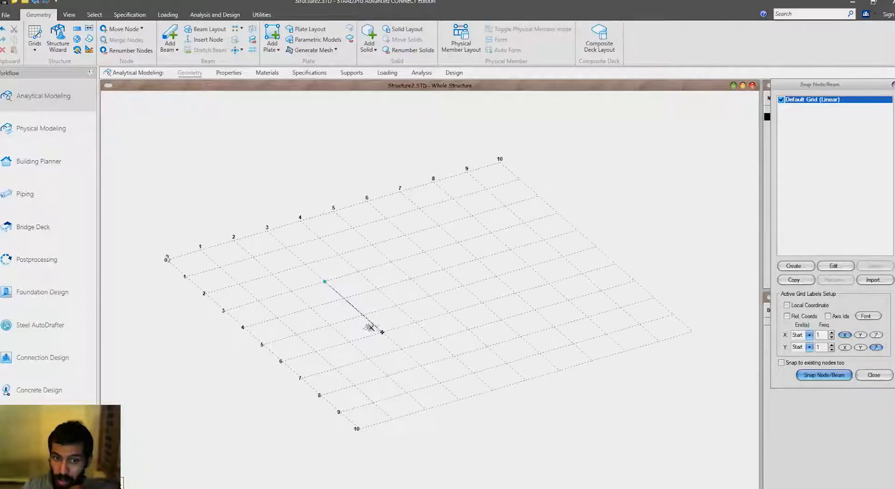
pyautogui.click(424, 252)
pyautogui.click(334, 278)
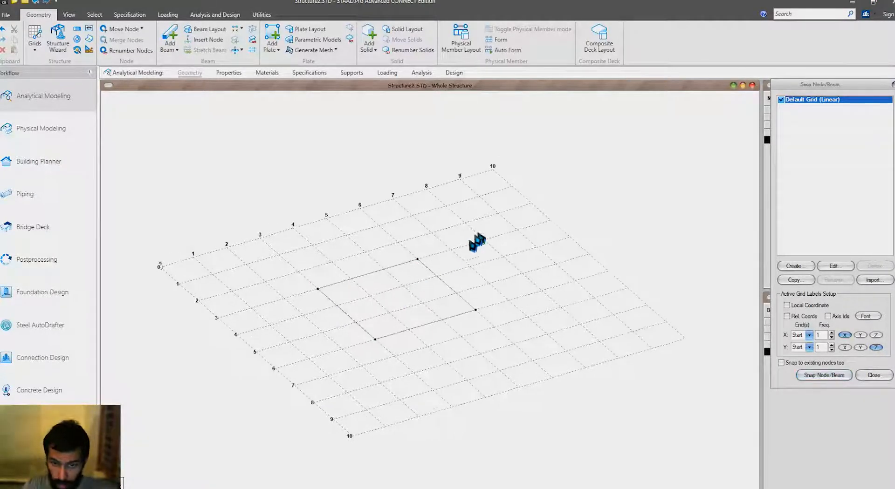
# Step: Create columns below the square's four corner nodes with a Translational Repeat of -3 m along Y, one step, with linked steps
pyautogui.click(94, 14)
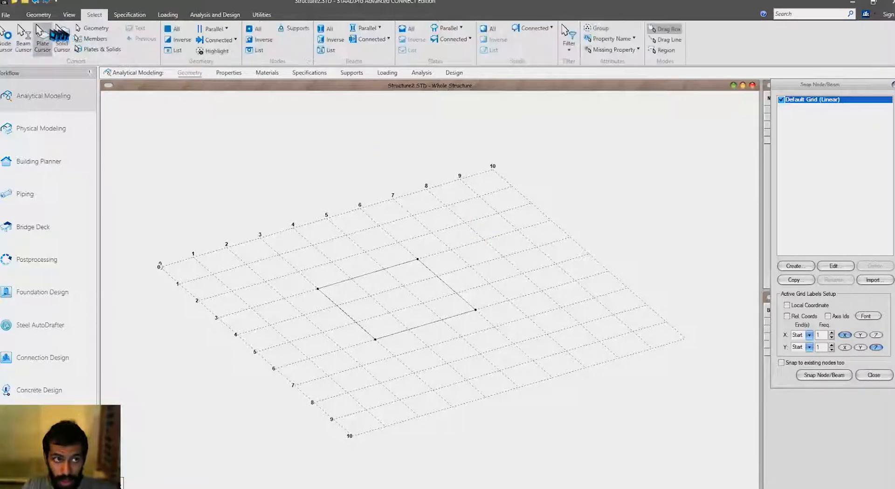
pyautogui.click(9, 40)
pyautogui.moveTo(510, 198); pyautogui.dragTo(290, 385)
pyautogui.rightClick(386, 250)
pyautogui.click(433, 290)
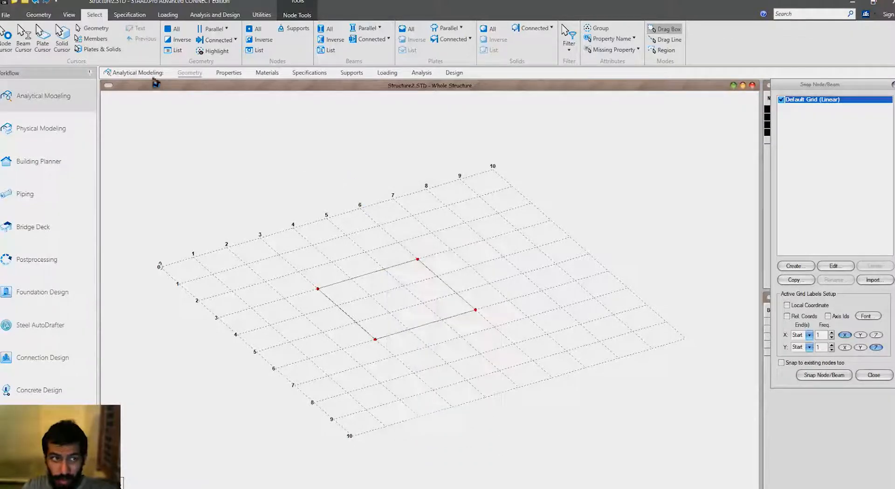
pyautogui.click(39, 17)
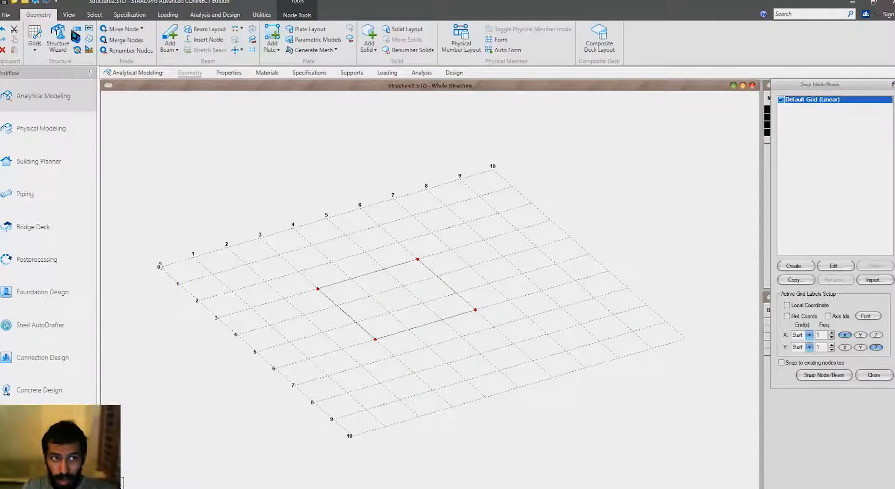
pyautogui.click(76, 29)
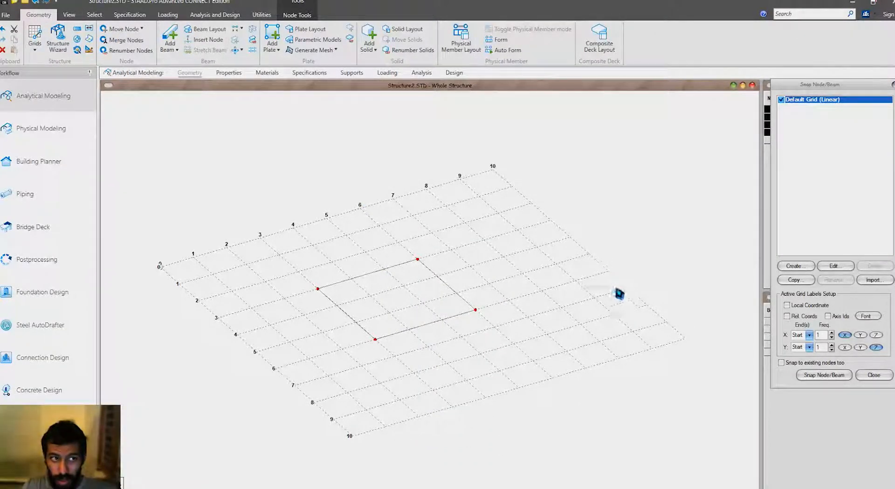
pyautogui.click(404, 337)
pyautogui.doubleClick(508, 341)
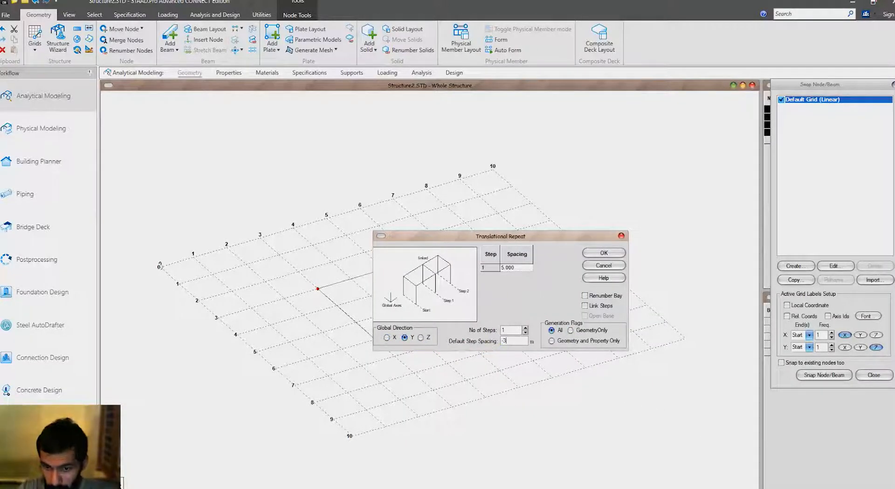
pyautogui.click(604, 253)
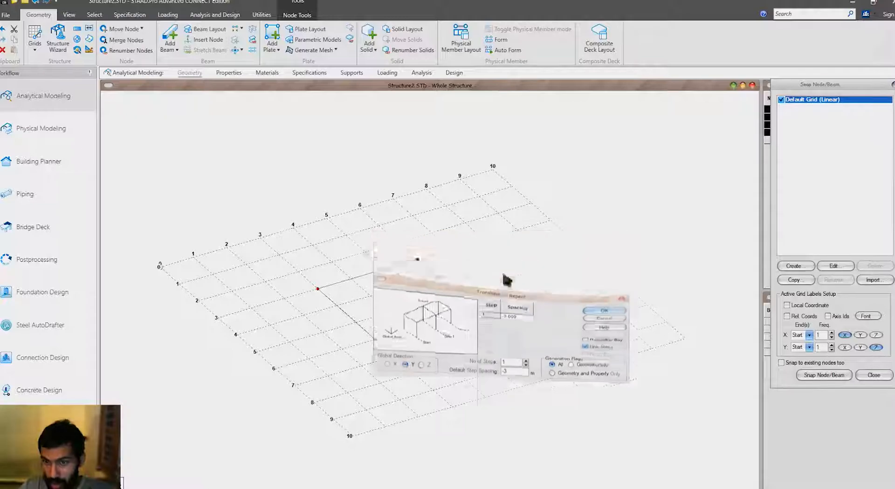
pyautogui.click(357, 275)
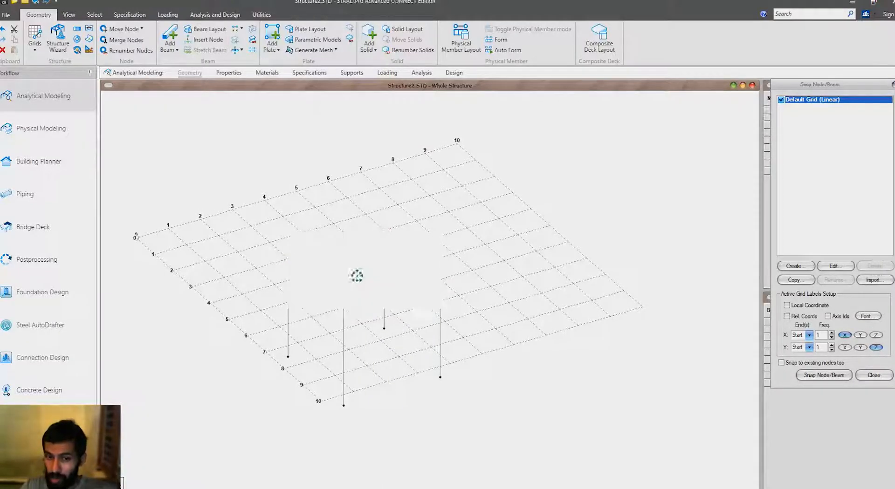
# Step: Fill the frame's top beam square with an infill plate
pyautogui.moveTo(382, 268); pyautogui.dragTo(454, 200, button='middle')
pyautogui.moveTo(454, 198); pyautogui.dragTo(208, 227)
pyautogui.click(270, 51)
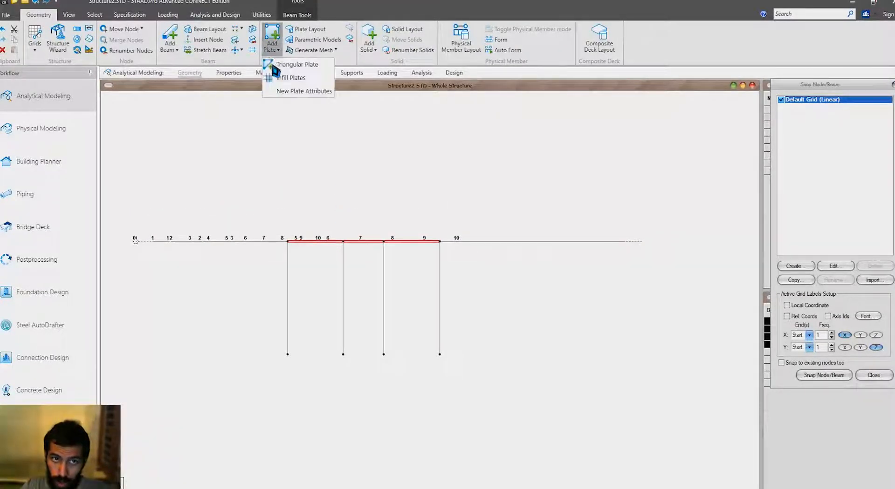
pyautogui.click(263, 75)
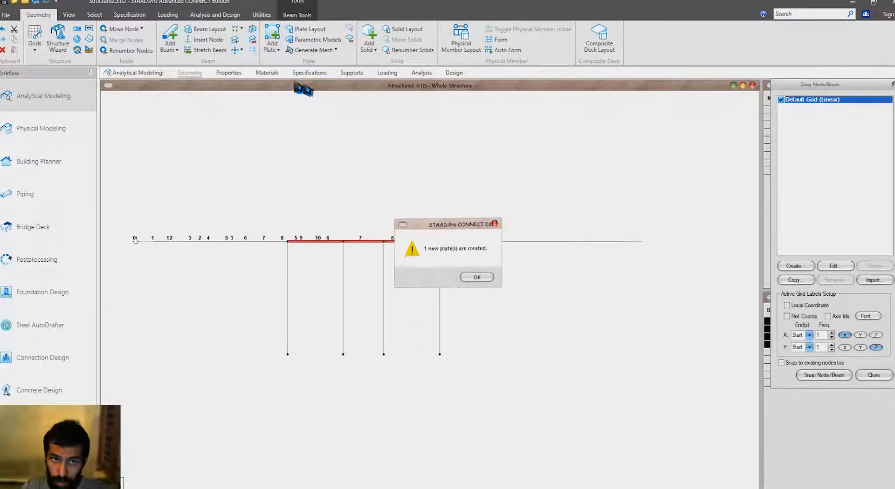
pyautogui.click(476, 278)
pyautogui.click(466, 279)
pyautogui.press('Down')
pyautogui.press('Down')
pyautogui.press('Down')
pyautogui.press('Down')
pyautogui.press('Down')
pyautogui.press('Down')
pyautogui.press('Down')
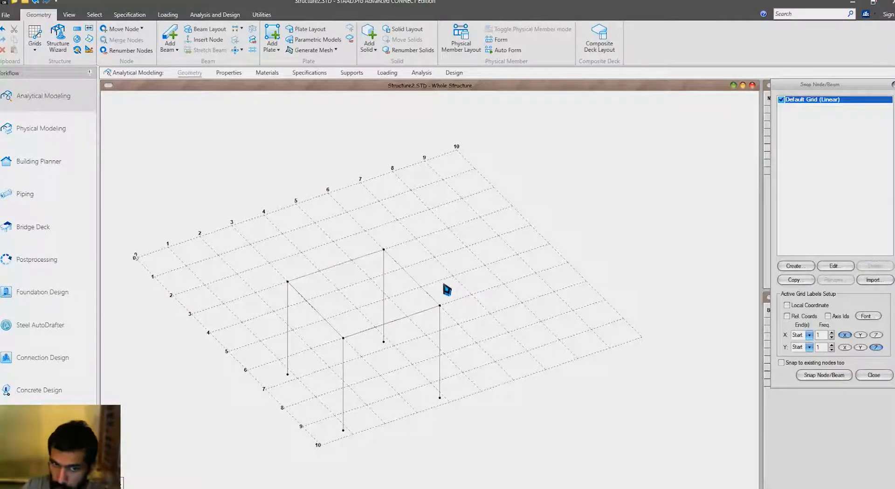
# Step: Switch to Snip & Sketch and add a tick mark to the unmeshed plate sketch
pyautogui.hotkey('alt', 'Tab')
pyautogui.hotkey('alt', 'Tab')
pyautogui.press('Tab')
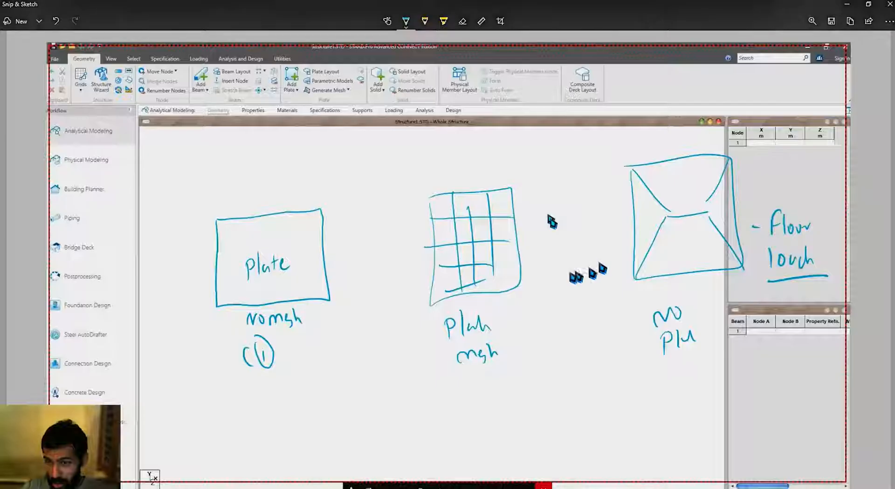
pyautogui.moveTo(259, 238); pyautogui.dragTo(286, 235)
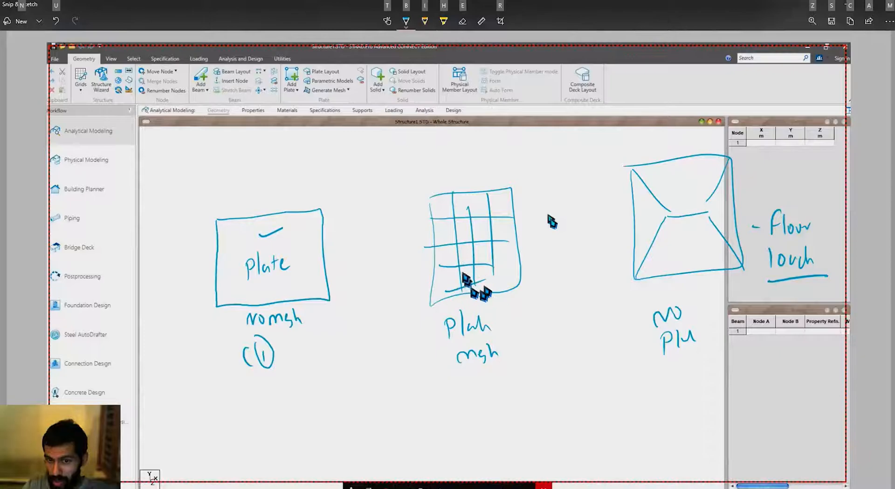
# Step: Switch back to STAAD.Pro and copy the entire structure once, 7 m along X, with Translational Repeat
pyautogui.hotkey('alt', 'Tab')
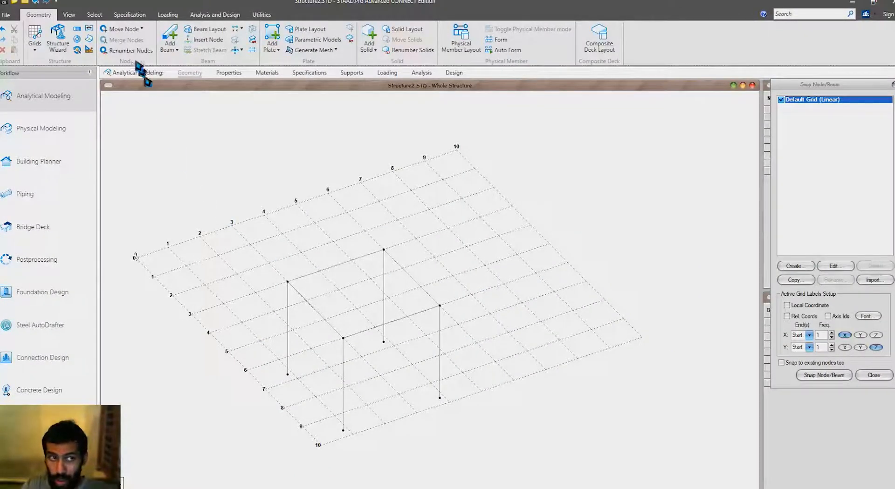
pyautogui.click(94, 14)
pyautogui.click(183, 40)
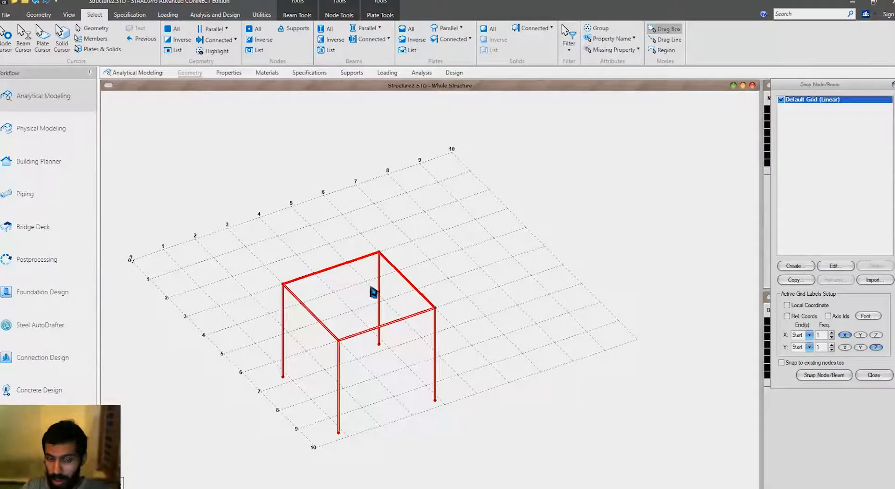
pyautogui.click(38, 14)
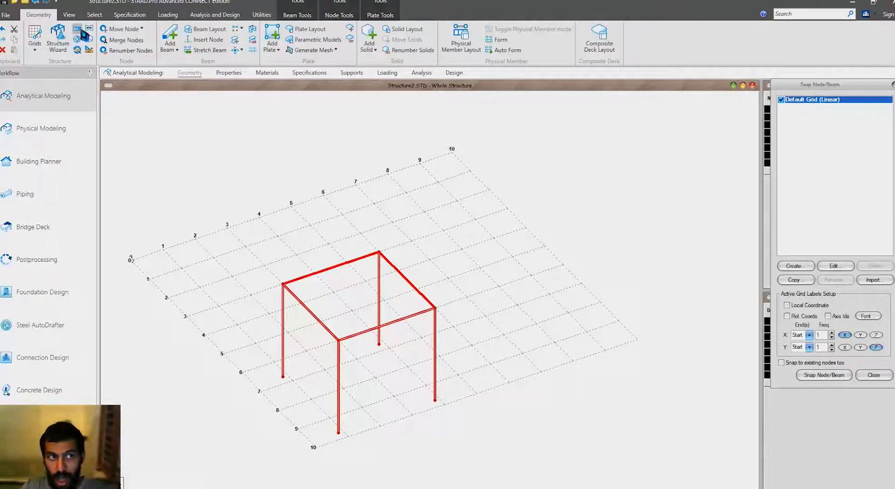
pyautogui.click(79, 31)
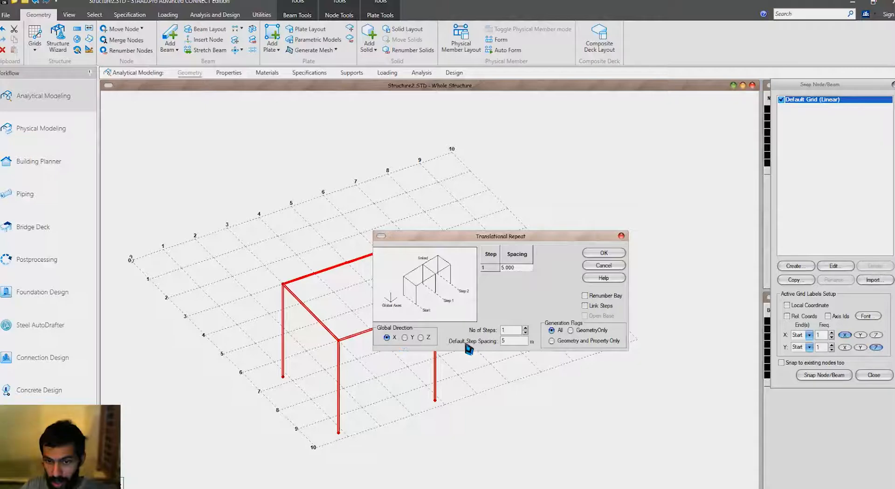
pyautogui.moveTo(517, 342); pyautogui.dragTo(464, 339)
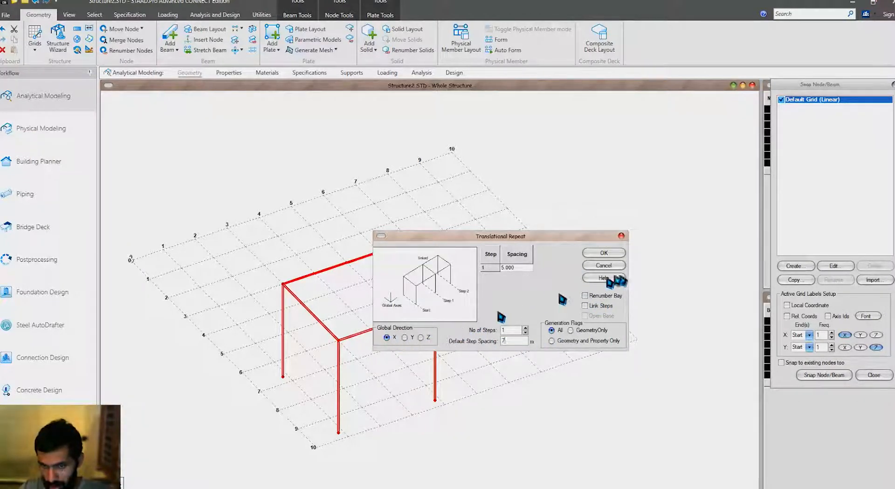
pyautogui.click(603, 253)
pyautogui.click(344, 327)
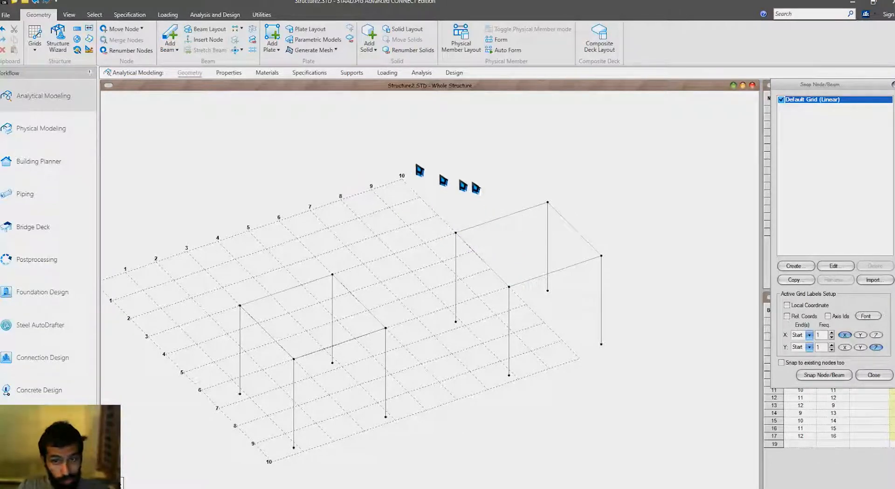
# Step: Generate a polygonal mesh on the copied frame's top plate, using the default mesh region
pyautogui.click(95, 14)
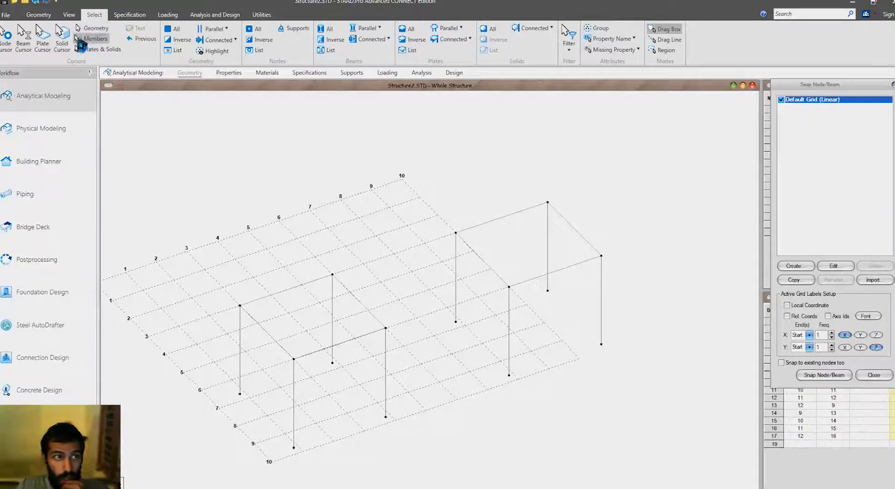
pyautogui.click(42, 44)
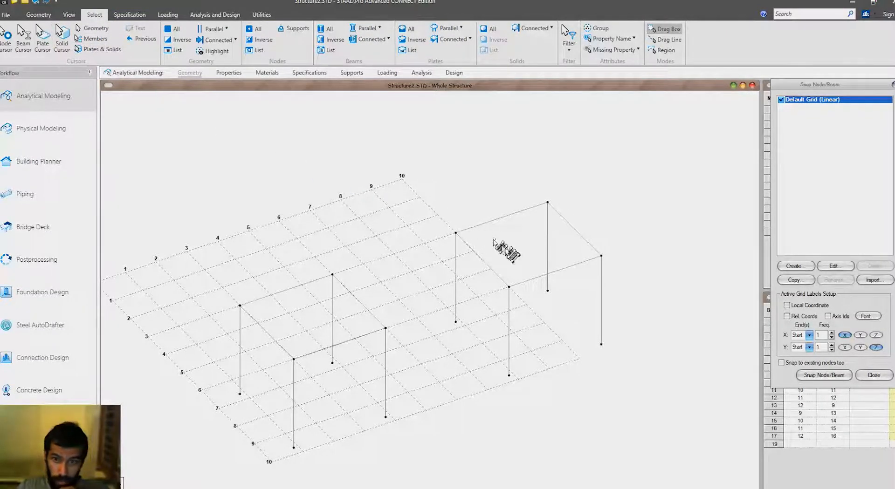
pyautogui.click(509, 253)
pyautogui.rightClick(508, 251)
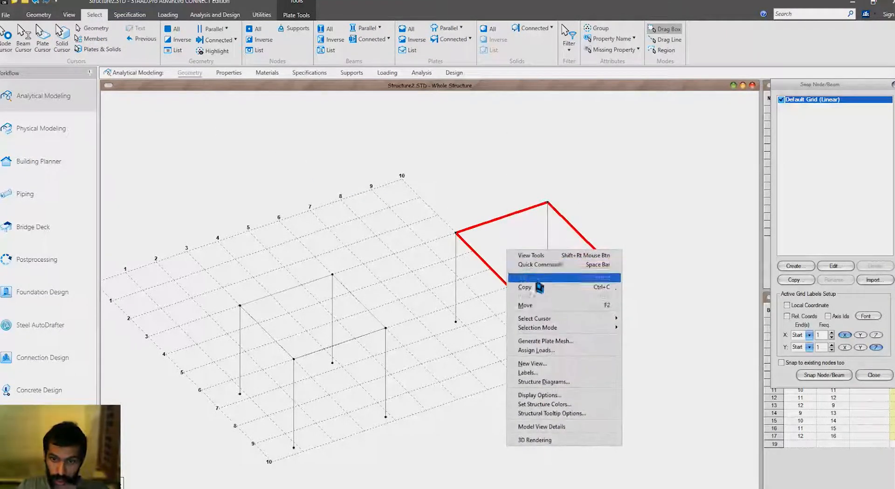
pyautogui.click(578, 341)
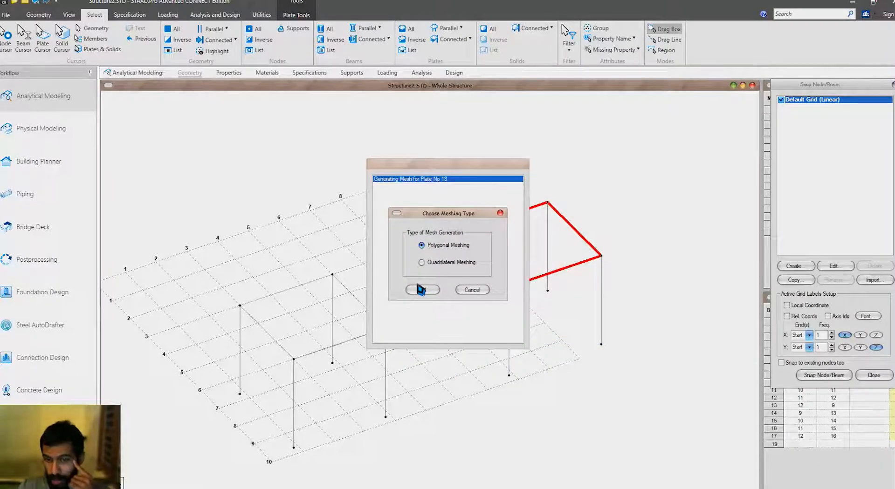
pyautogui.click(424, 291)
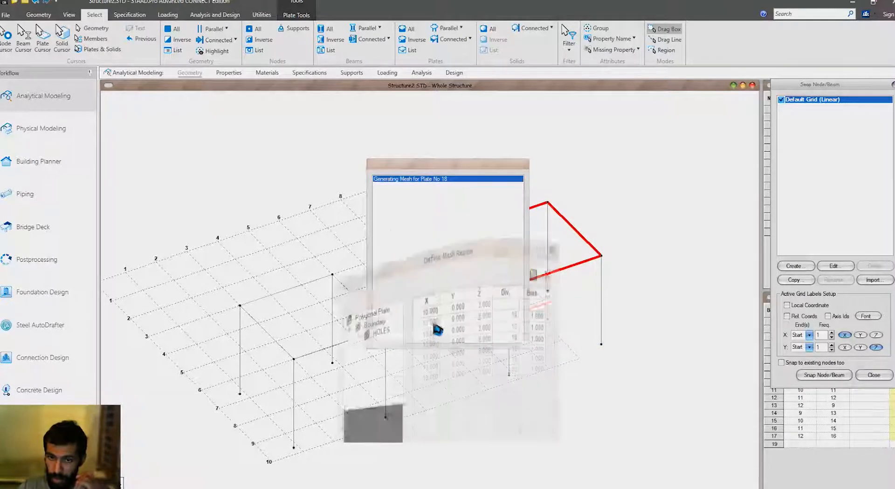
pyautogui.click(428, 325)
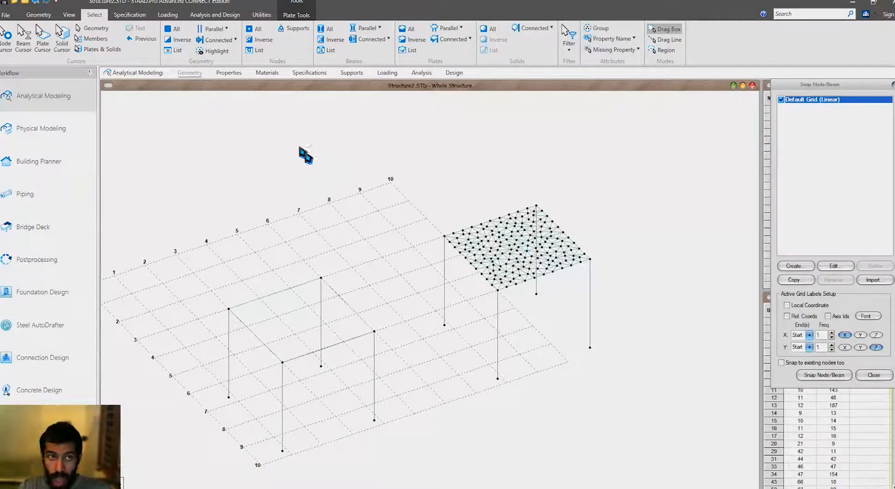
# Step: Define a rectangular concrete beam section with YD 0.6 m and ZD 0.3 m
pyautogui.click(229, 73)
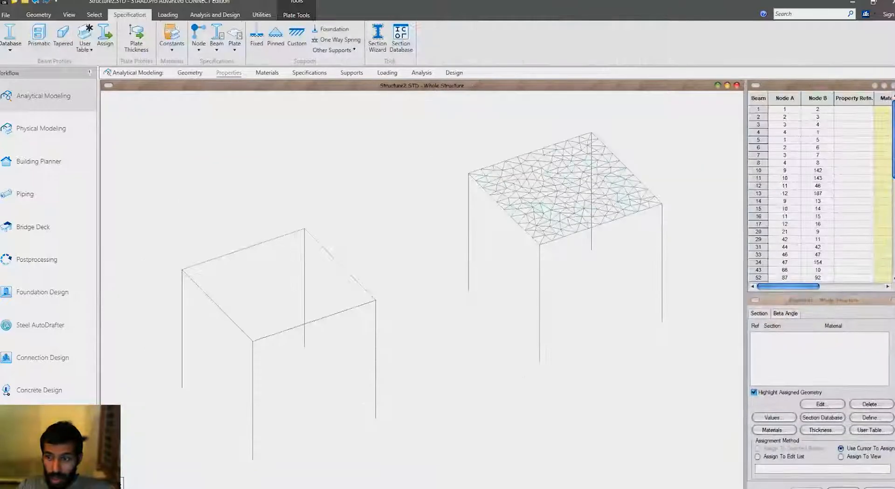
pyautogui.click(870, 417)
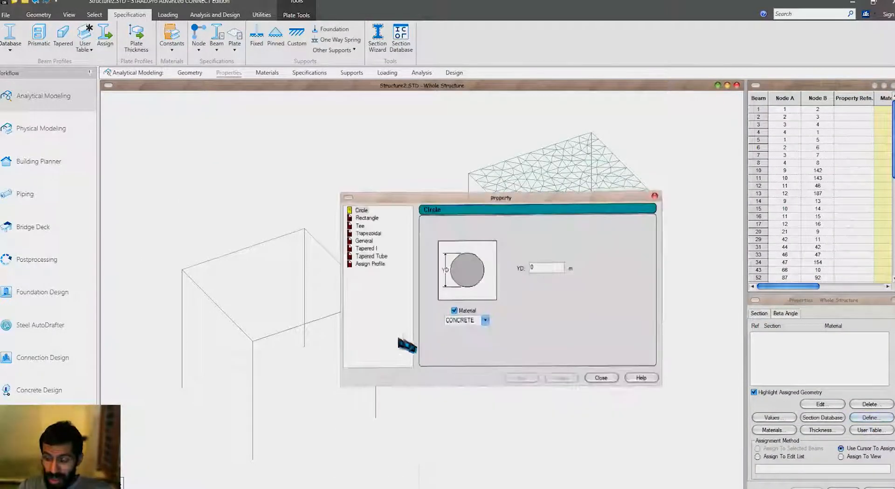
pyautogui.click(366, 220)
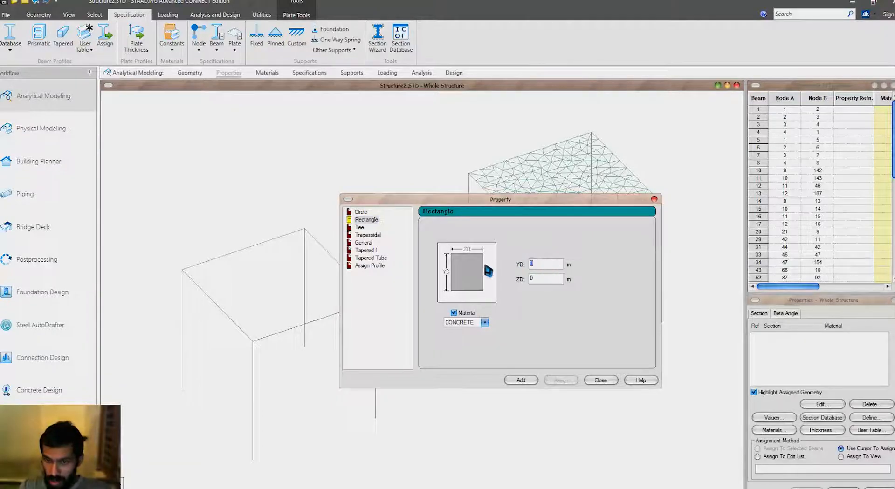
pyautogui.write('6')
pyautogui.press('Tab')
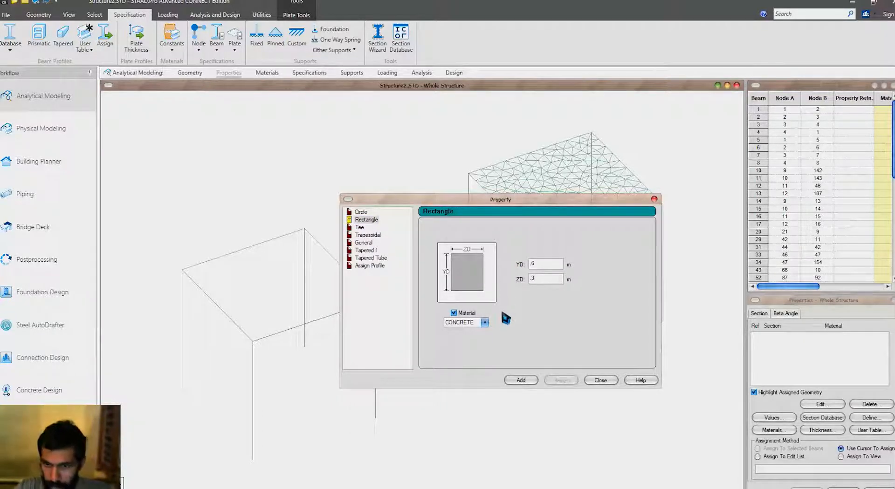
pyautogui.click(520, 380)
pyautogui.click(601, 380)
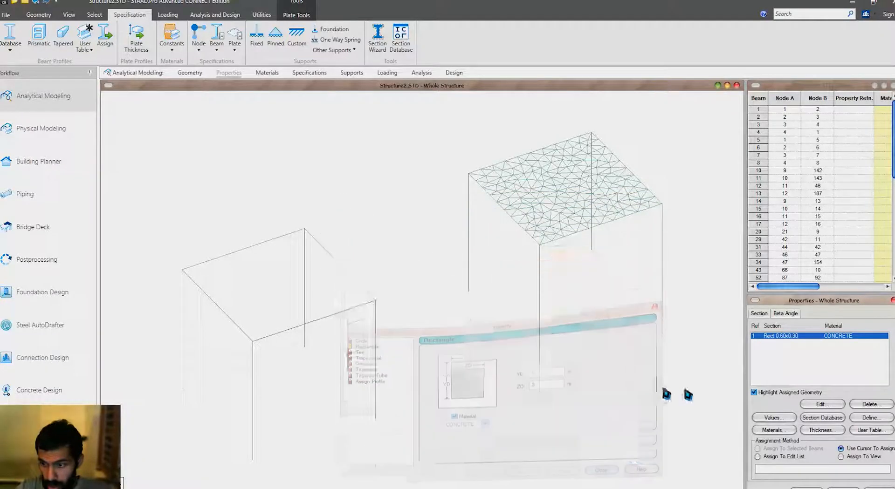
# Step: Define a concrete plate thickness of 0.12 m at all four nodes
pyautogui.click(821, 430)
pyautogui.press('BackSpace')
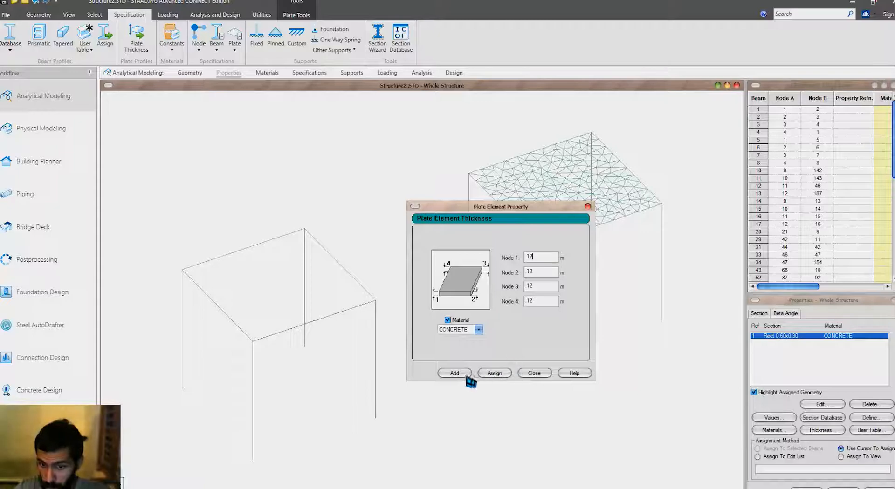
pyautogui.click(467, 376)
pyautogui.click(524, 375)
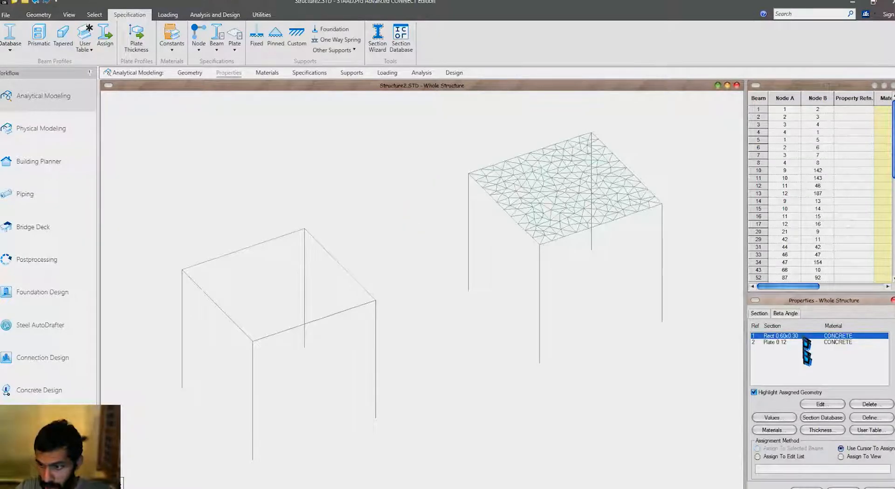
# Step: Assign the 0.60x0.30 rectangular section to all beams and the 0.12 m thickness to all plates in view
pyautogui.click(841, 457)
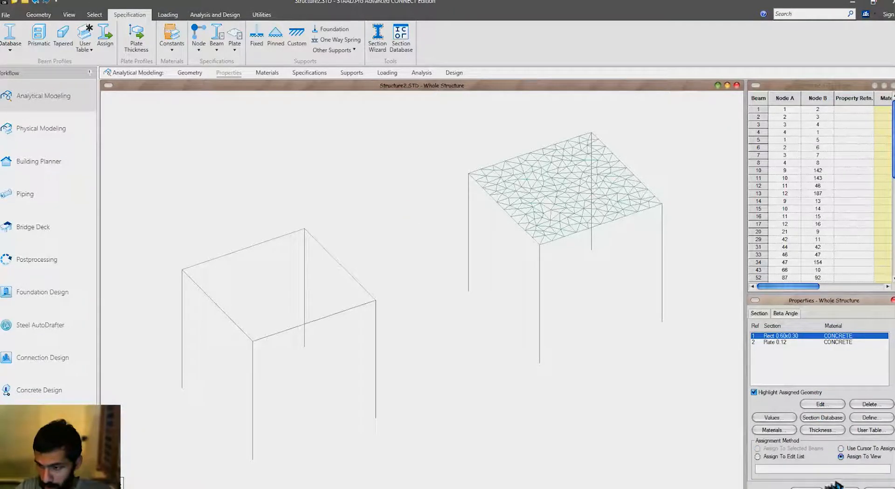
pyautogui.click(835, 423)
pyautogui.click(801, 342)
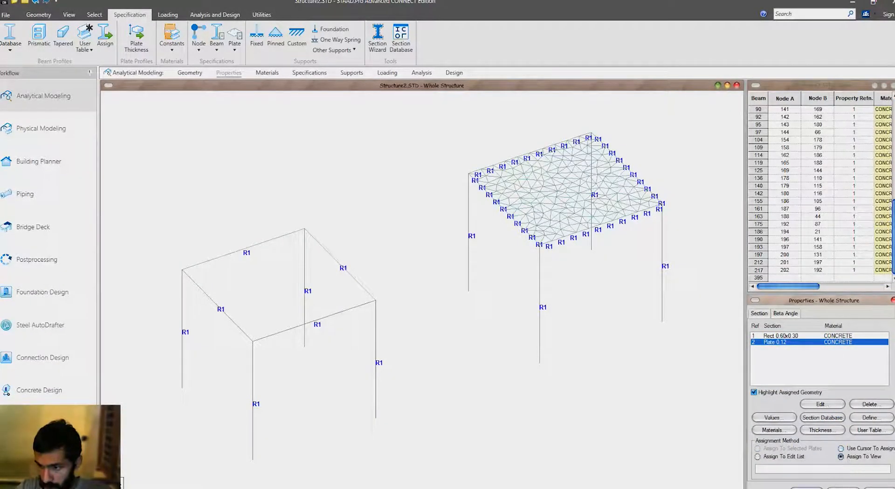
pyautogui.click(806, 487)
pyautogui.click(835, 424)
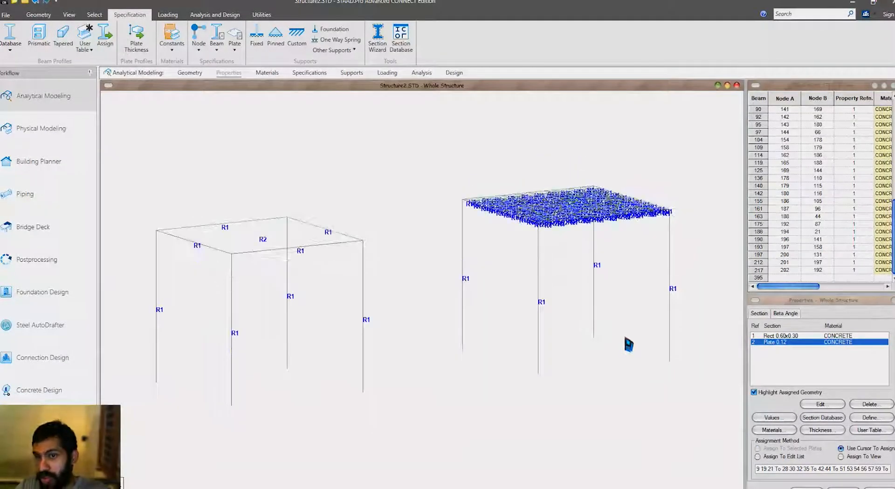
# Step: Assign fixed supports to the base nodes of all columns in both frames
pyautogui.press('Up')
pyautogui.press('Up')
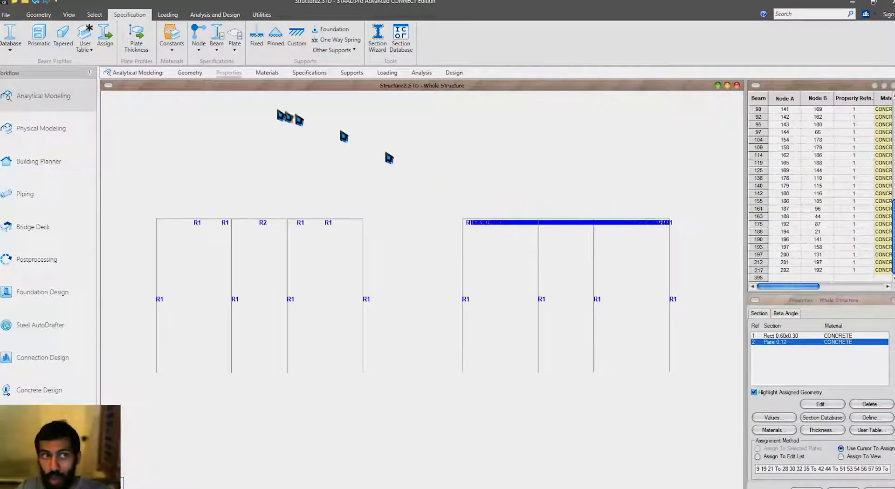
pyautogui.click(95, 15)
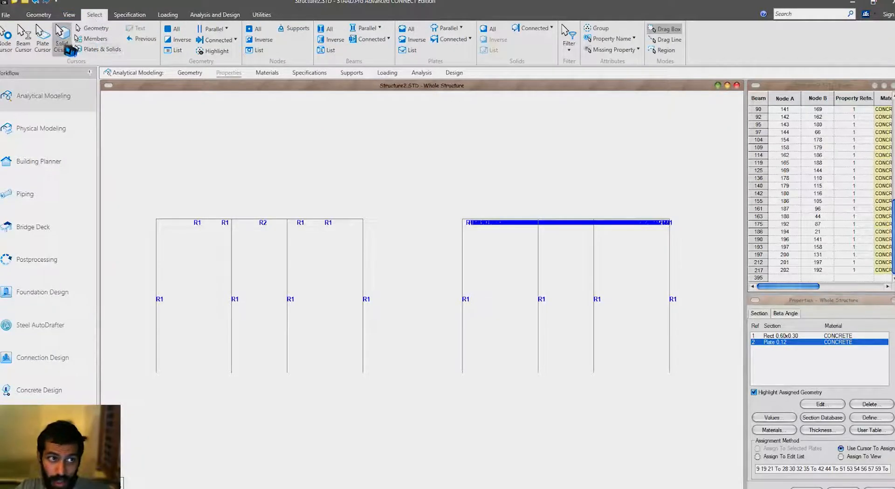
pyautogui.moveTo(702, 342); pyautogui.dragTo(120, 407)
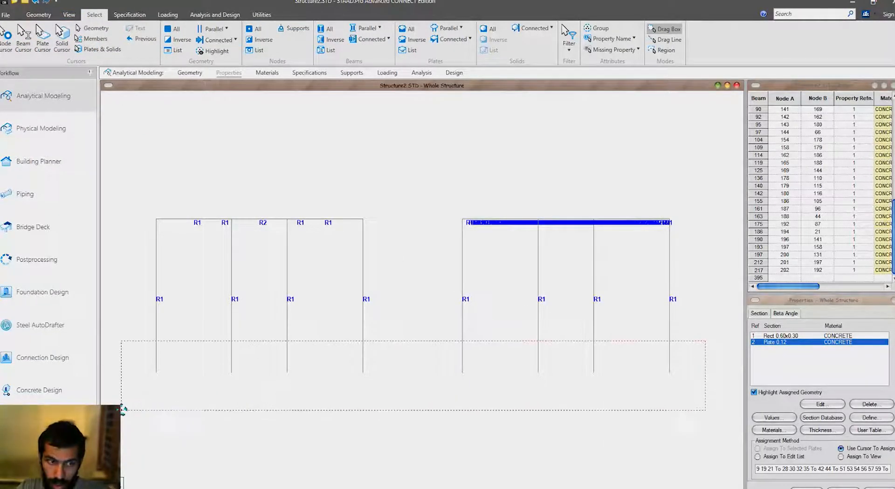
pyautogui.click(131, 14)
pyautogui.click(256, 37)
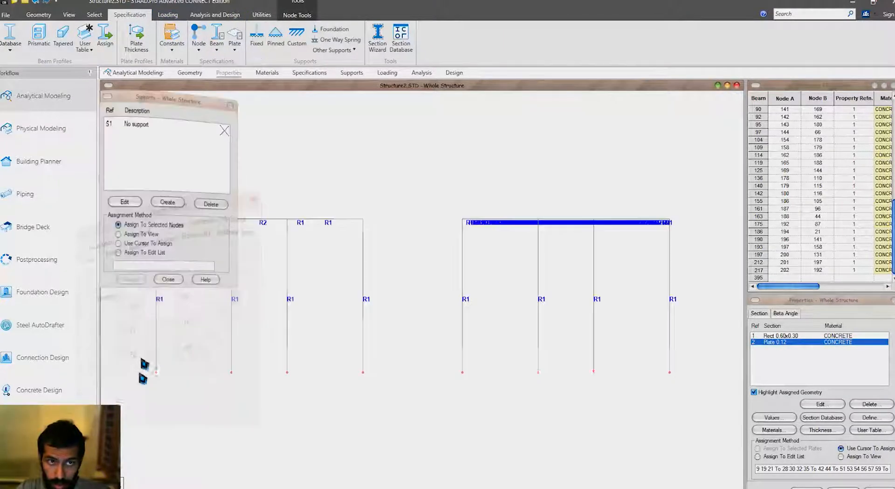
pyautogui.click(201, 277)
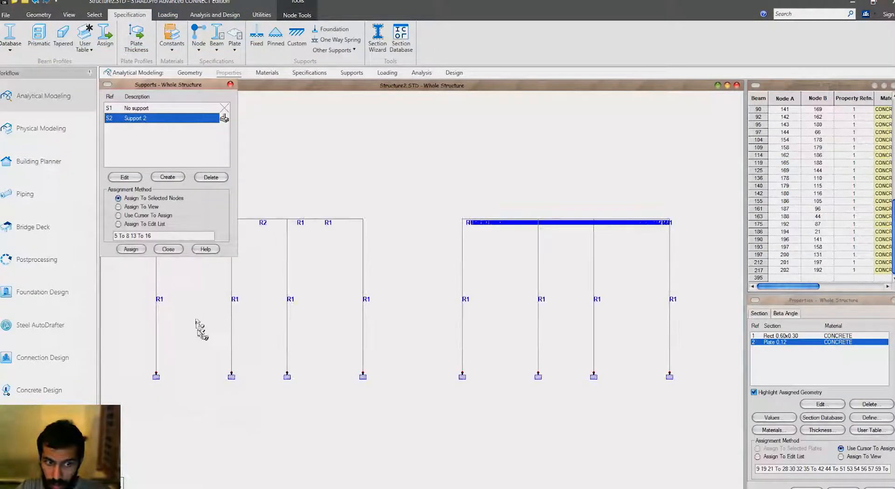
pyautogui.click(167, 251)
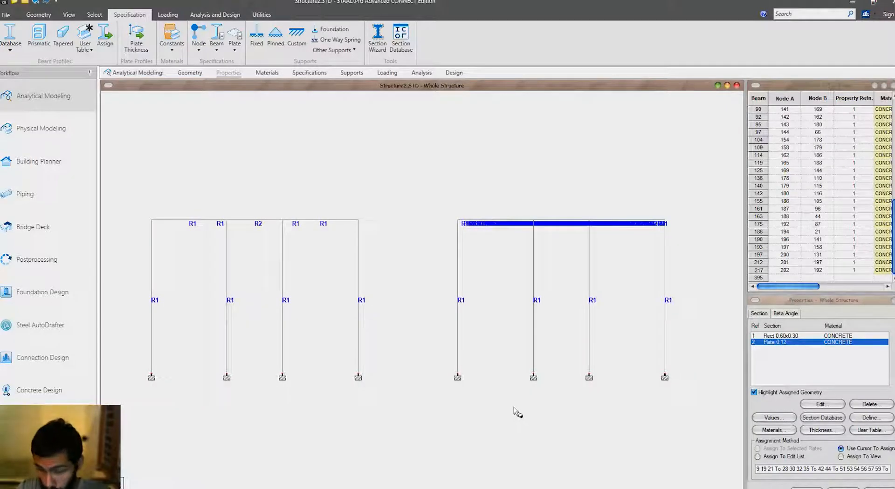
# Step: Create primary load case 1 with loading type Dead and the title LOAD CASE 1
pyautogui.press('Down')
pyautogui.press('Down')
pyautogui.press('Down')
pyautogui.press('Down')
pyautogui.moveTo(514, 407); pyautogui.dragTo(512, 425, button='middle')
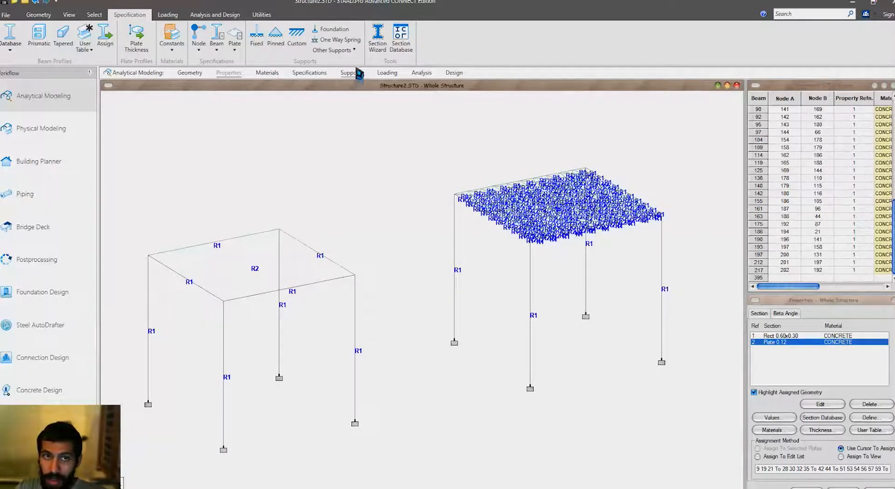
pyautogui.click(167, 15)
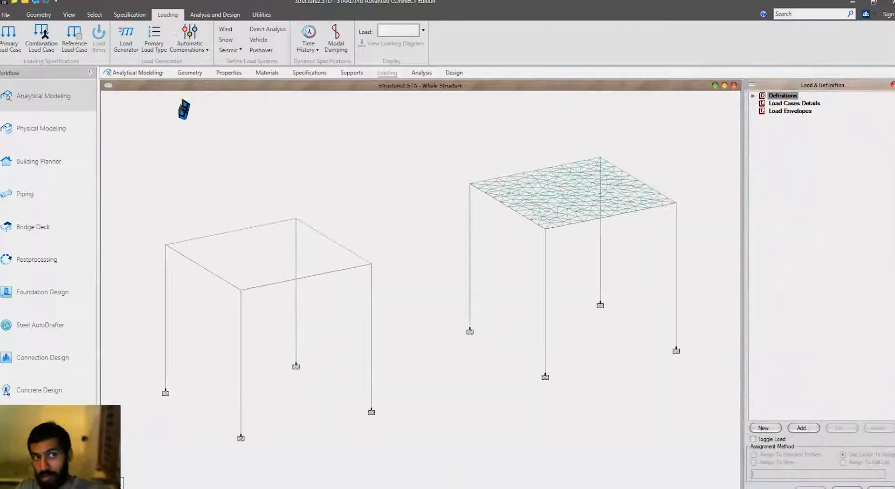
pyautogui.click(9, 38)
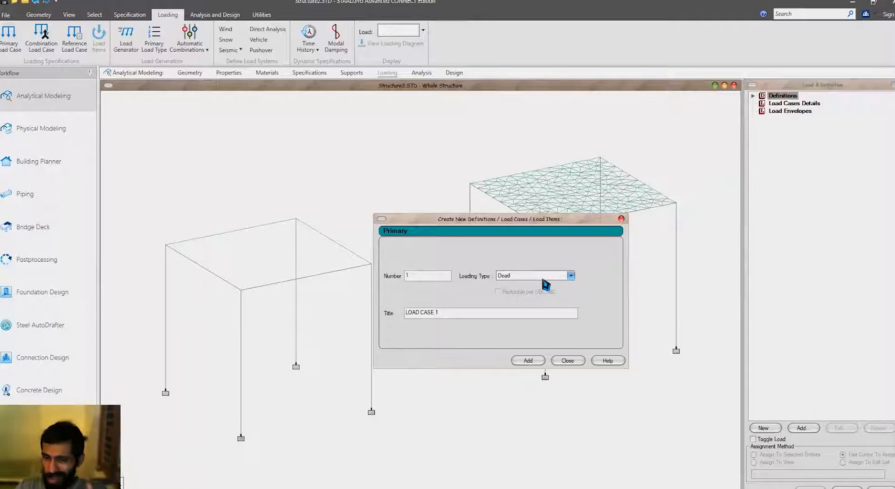
pyautogui.click(528, 361)
pyautogui.click(568, 360)
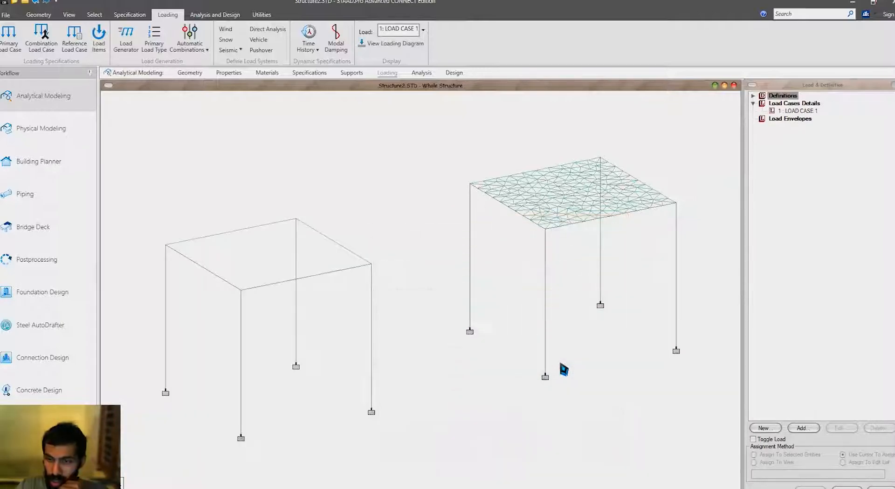
# Step: Add a selfweight load in the Y direction with factor -1 to load case 1
pyautogui.click(801, 112)
pyautogui.click(802, 427)
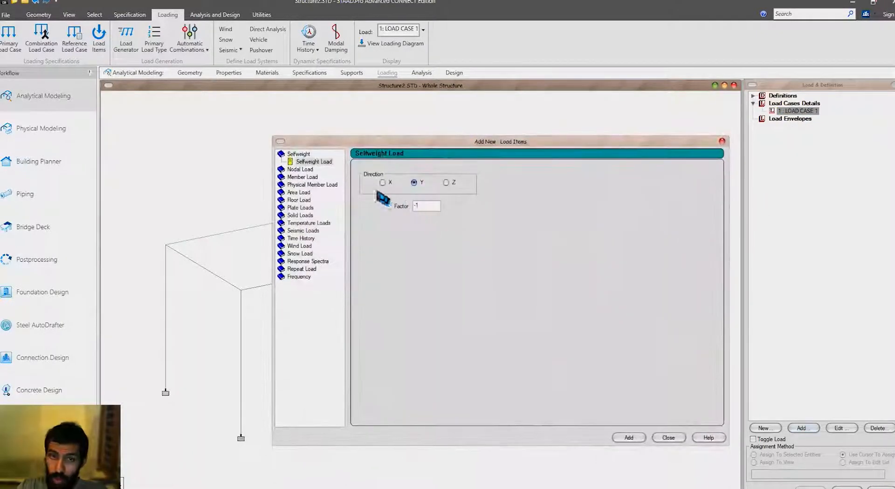
pyautogui.click(627, 438)
# Step: Add a full-plate pressure load of -3 kN/m2 in the GY direction to load case 1
pyautogui.moveTo(560, 141); pyautogui.dragTo(576, 172)
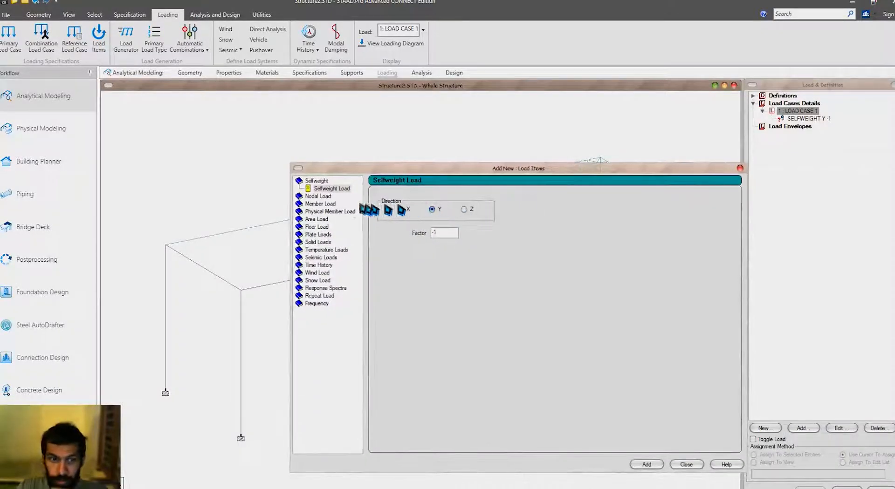
pyautogui.click(317, 236)
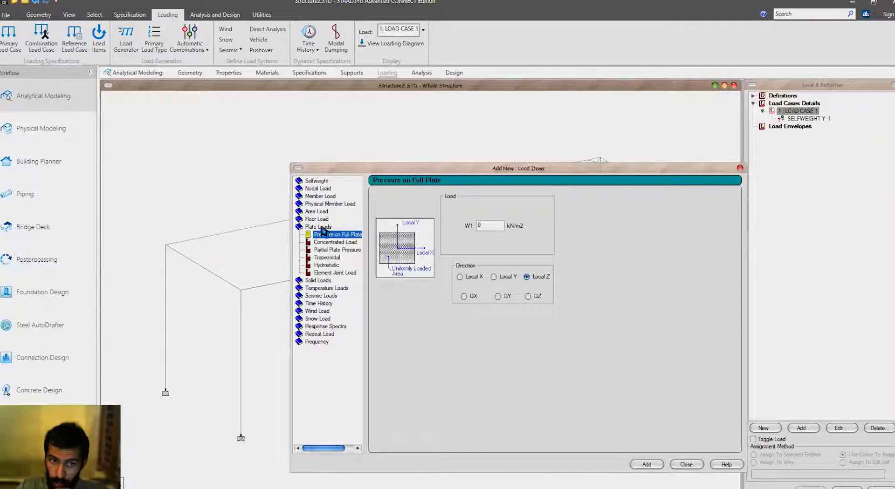
pyautogui.click(483, 226)
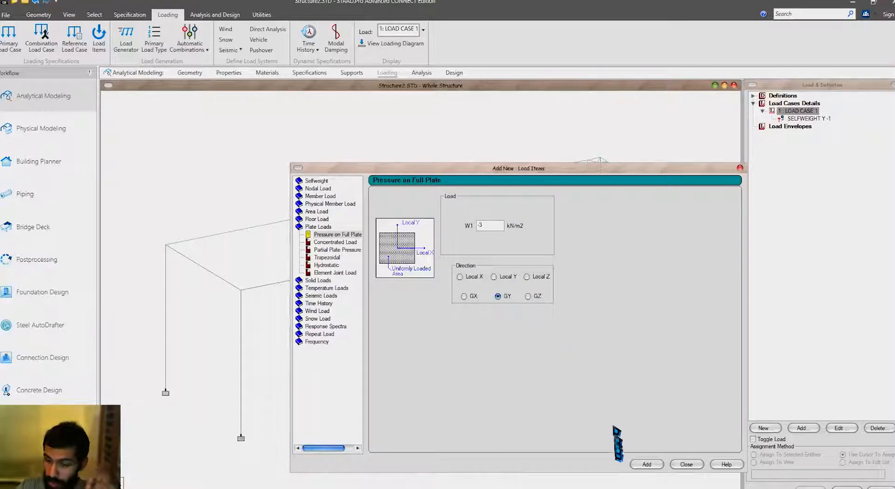
pyautogui.click(646, 465)
pyautogui.click(684, 465)
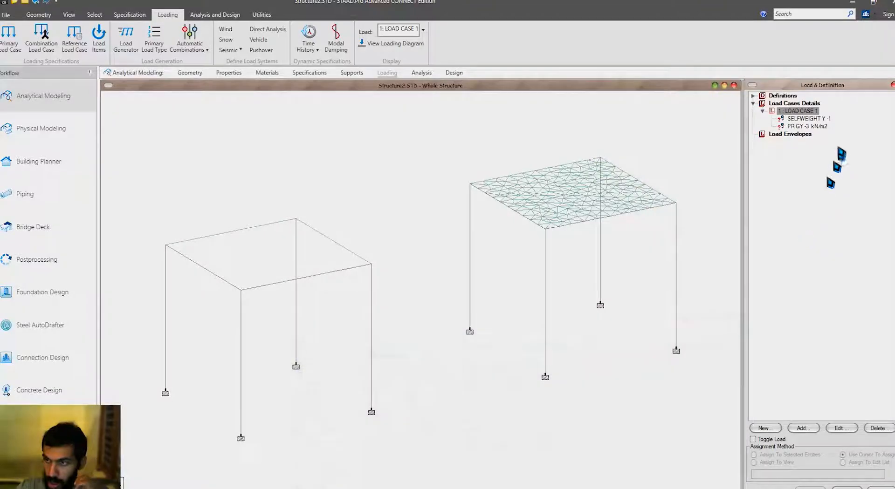
# Step: Assign the selfweight to the whole structure and the GY -3 kN/m2 pressure to all plates in view
pyautogui.click(815, 119)
pyautogui.click(776, 463)
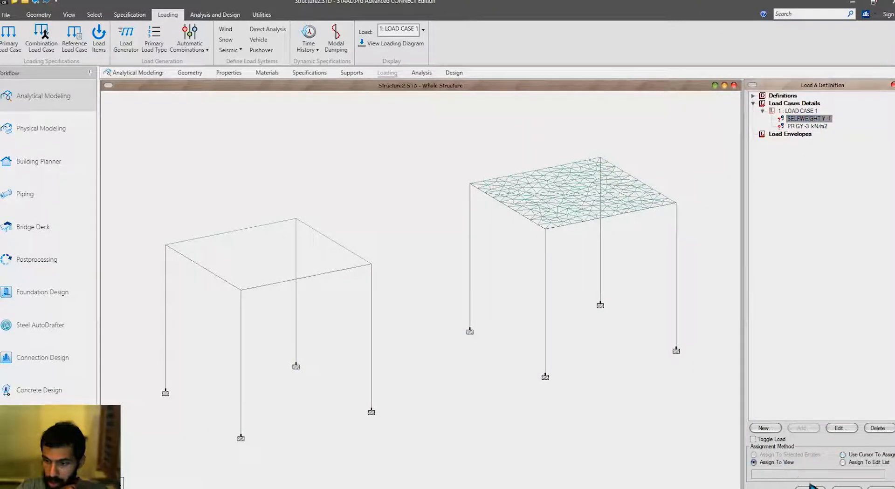
pyautogui.click(810, 488)
pyautogui.click(833, 314)
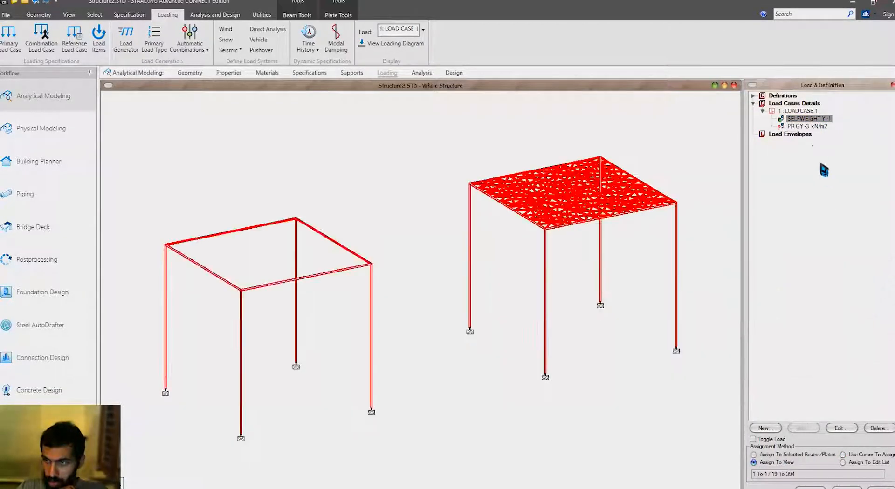
pyautogui.click(813, 126)
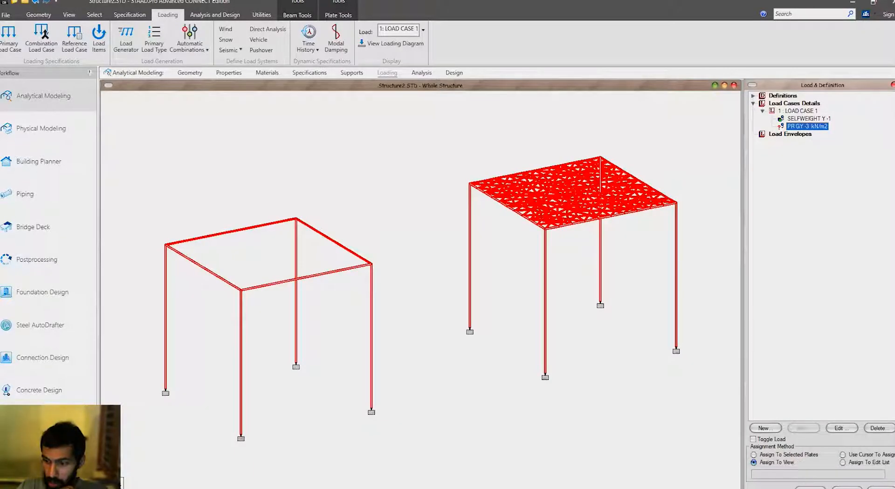
pyautogui.click(810, 487)
pyautogui.click(833, 314)
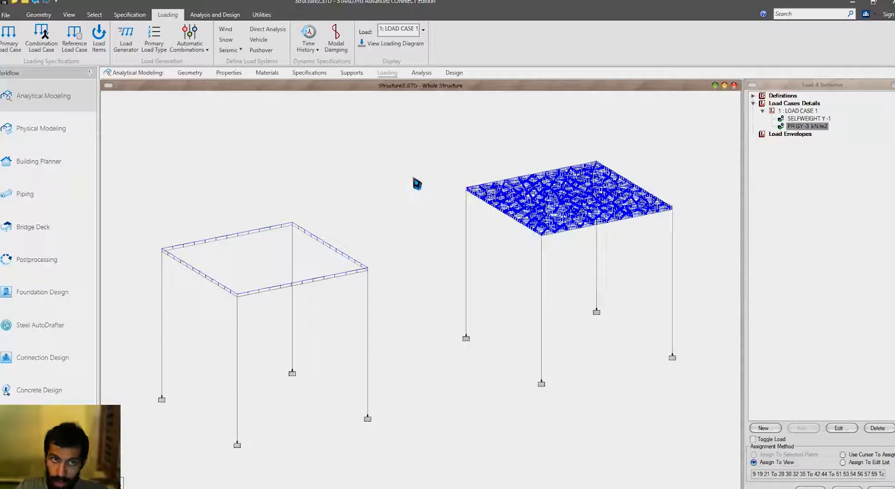
# Step: Add a Perform Analysis command to the analysis data
pyautogui.click(215, 14)
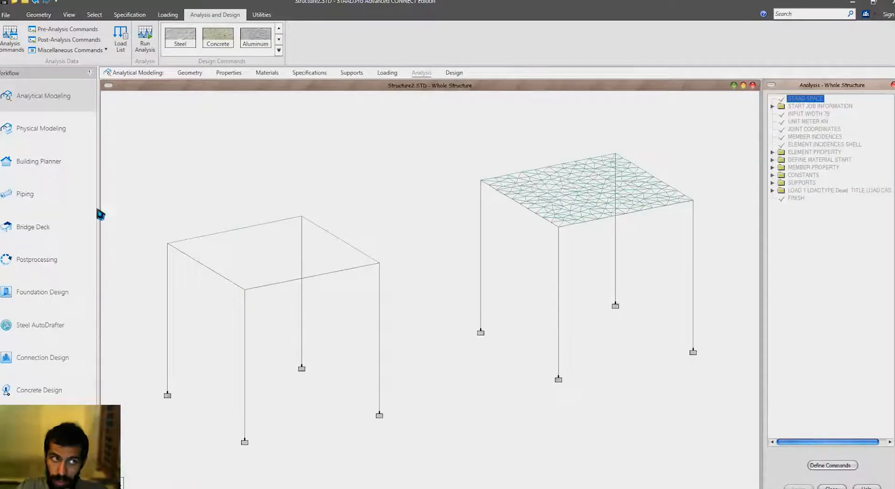
pyautogui.click(10, 37)
pyautogui.click(471, 399)
pyautogui.click(547, 399)
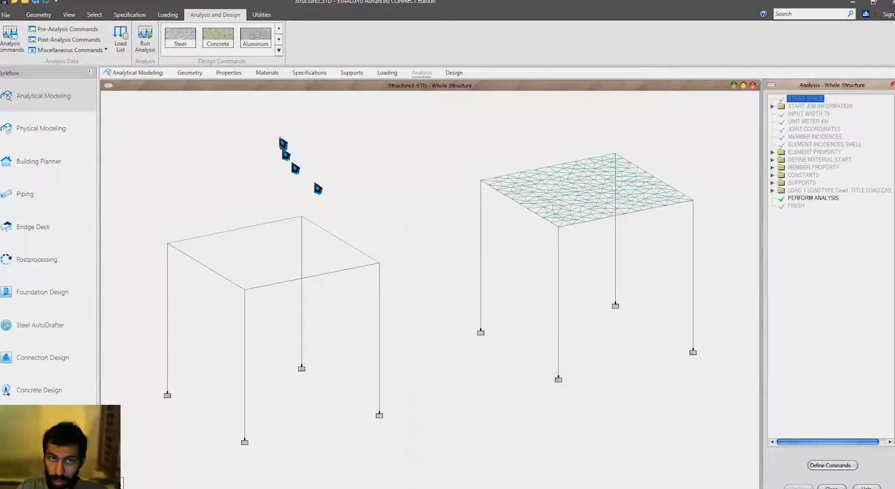
# Step: Save the model, run the analysis and open the results for LOAD CASE 1 in postprocessing mode
pyautogui.click(145, 39)
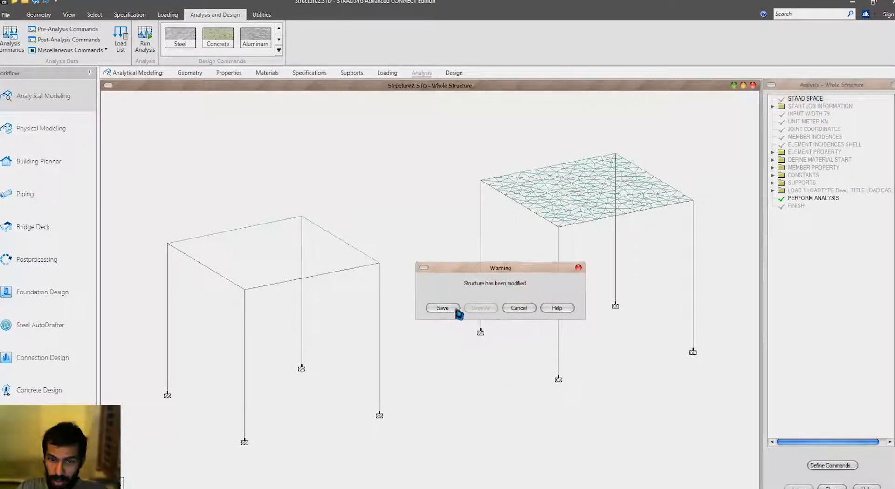
pyautogui.click(457, 309)
pyautogui.click(112, 263)
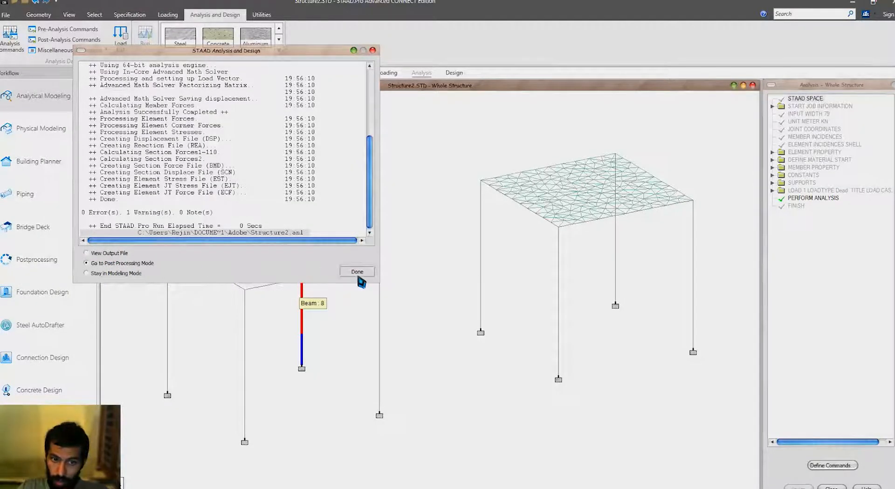
pyautogui.click(357, 272)
pyautogui.click(466, 332)
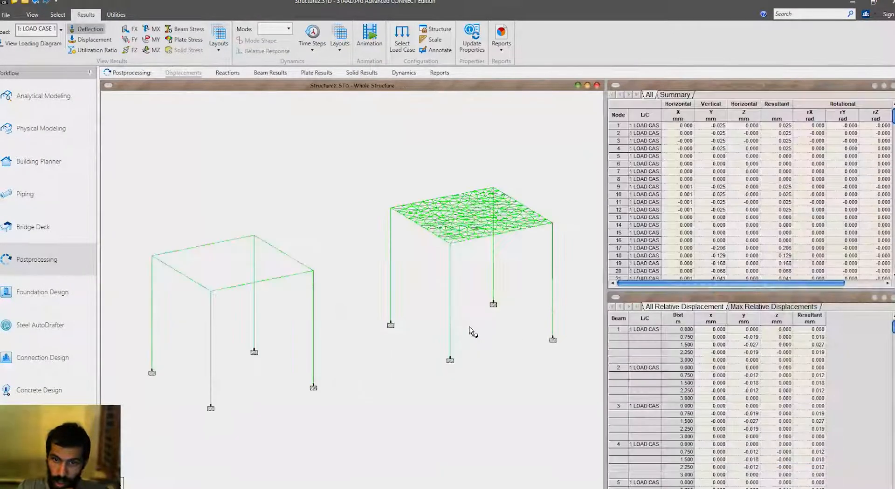
pyautogui.moveTo(474, 328); pyautogui.dragTo(484, 351, button='middle')
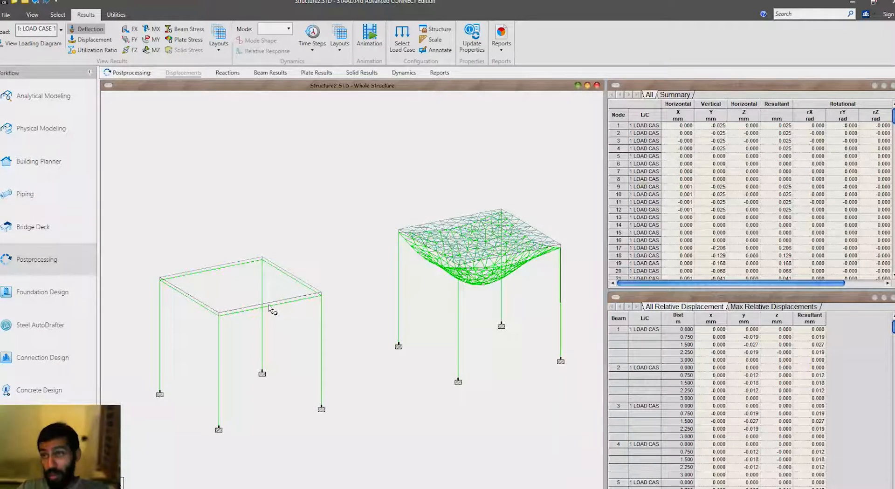
# Step: Display the Max Absolute plate stress contours for LOAD CASE 1 on both frames
pyautogui.click(219, 39)
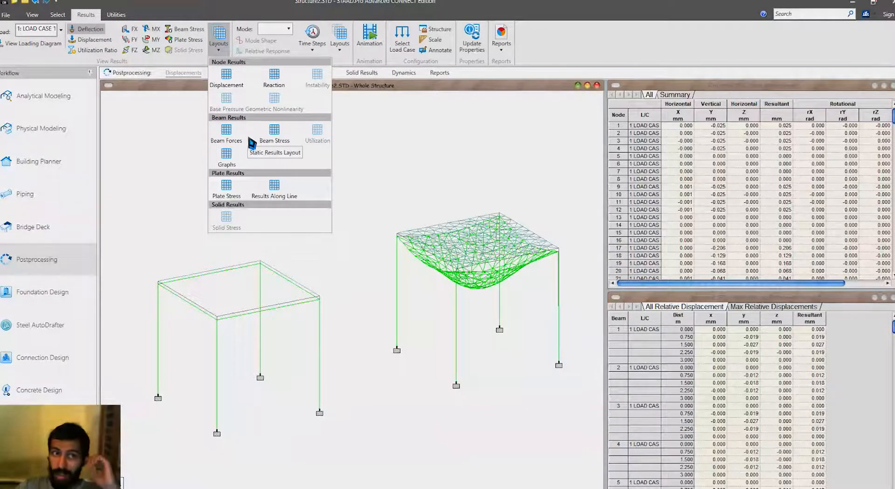
pyautogui.click(226, 186)
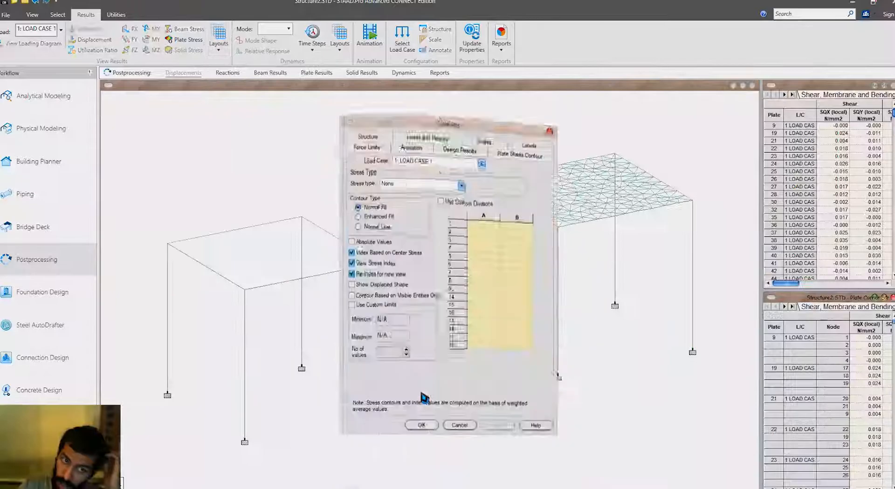
pyautogui.click(461, 166)
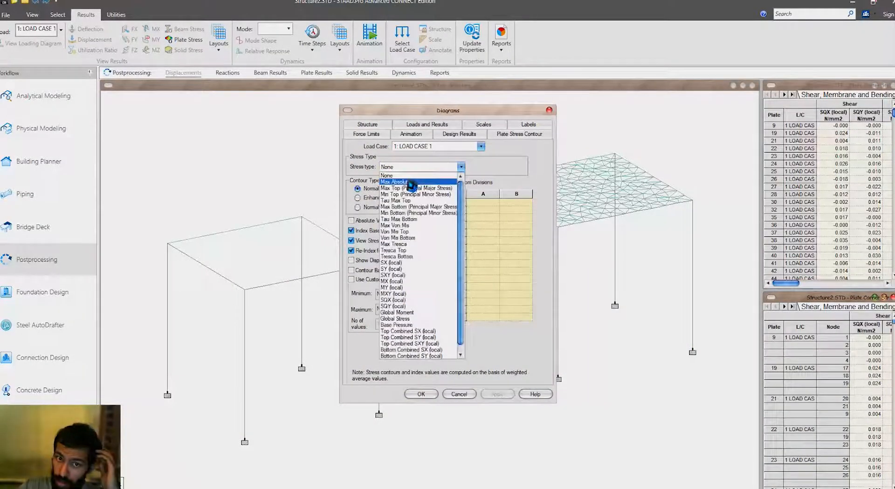
pyautogui.click(412, 183)
pyautogui.click(421, 394)
pyautogui.moveTo(469, 352); pyautogui.dragTo(469, 362, button='middle')
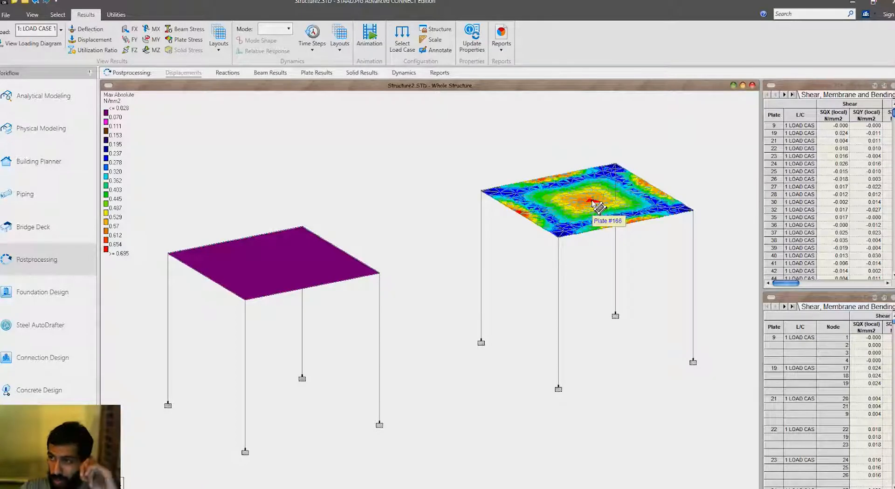
pyautogui.moveTo(526, 205); pyautogui.dragTo(520, 214, button='middle')
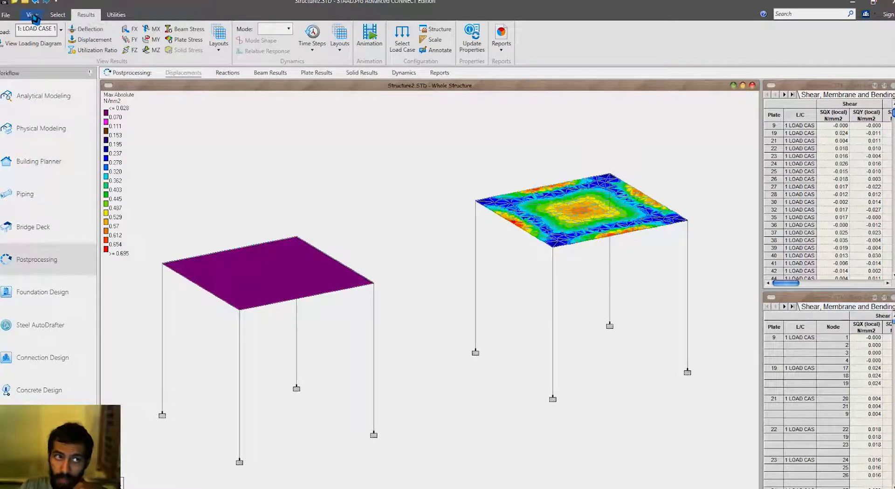
# Step: Return to analytical modelling and open the concrete design setup for code IS456
pyautogui.click(50, 107)
pyautogui.click(454, 73)
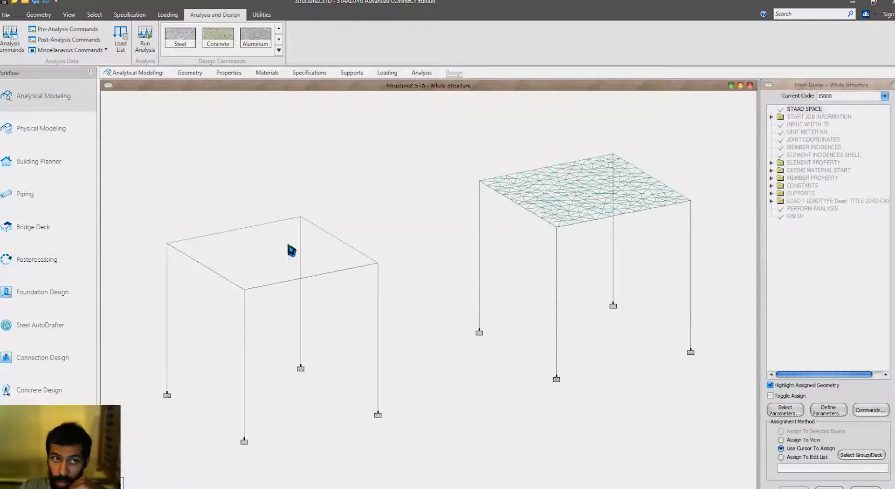
pyautogui.click(217, 38)
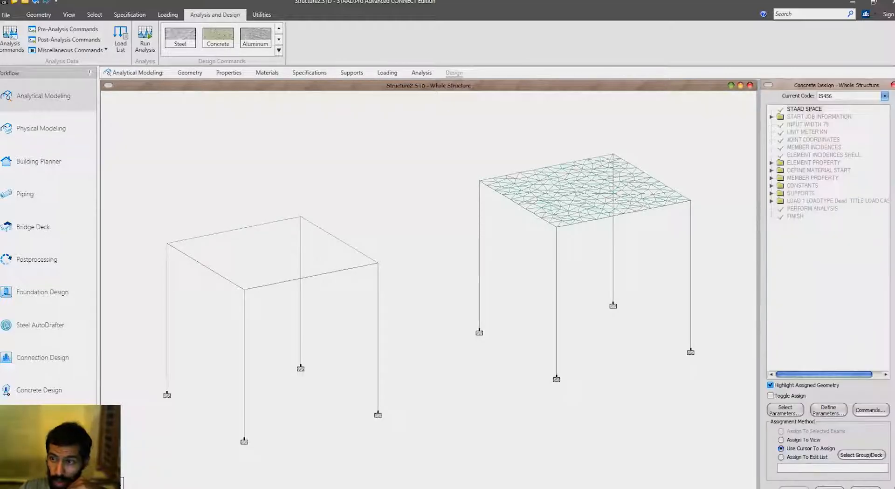
pyautogui.click(851, 97)
pyautogui.click(852, 97)
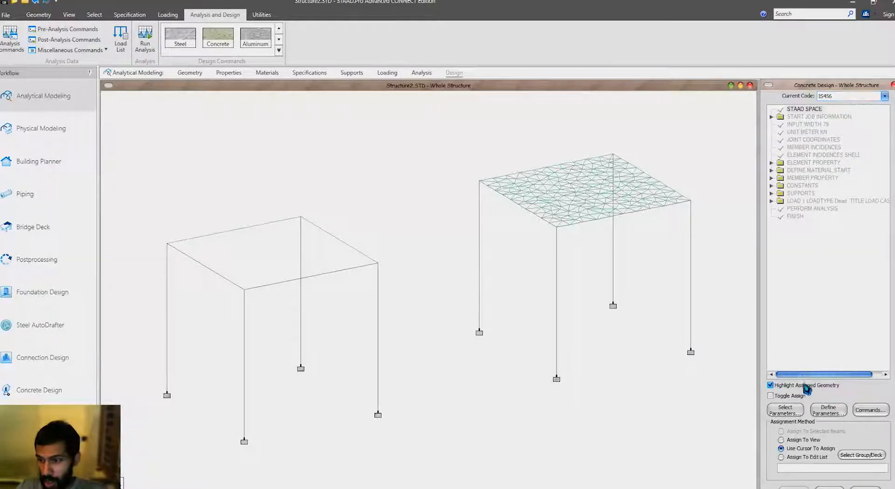
# Step: Choose Fc - Compressive strength of concrete as the only selected design parameter
pyautogui.click(786, 410)
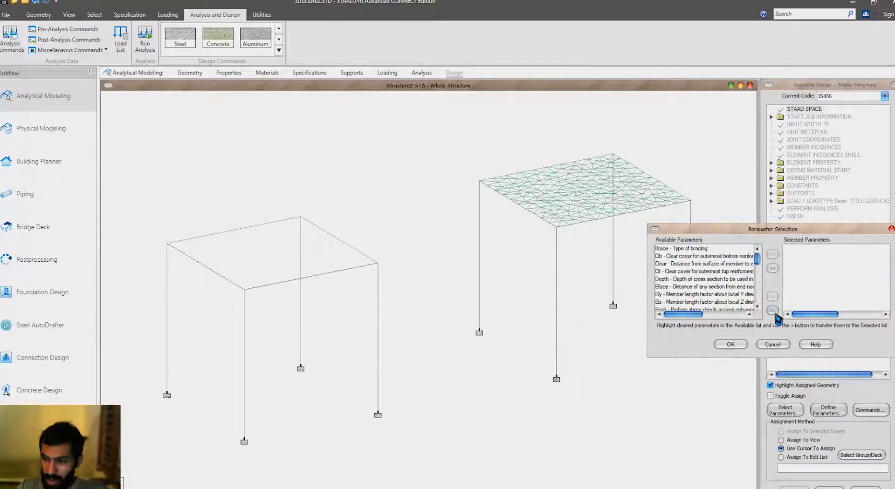
pyautogui.scroll(-1, 741, 303)
pyautogui.click(718, 294)
pyautogui.click(772, 268)
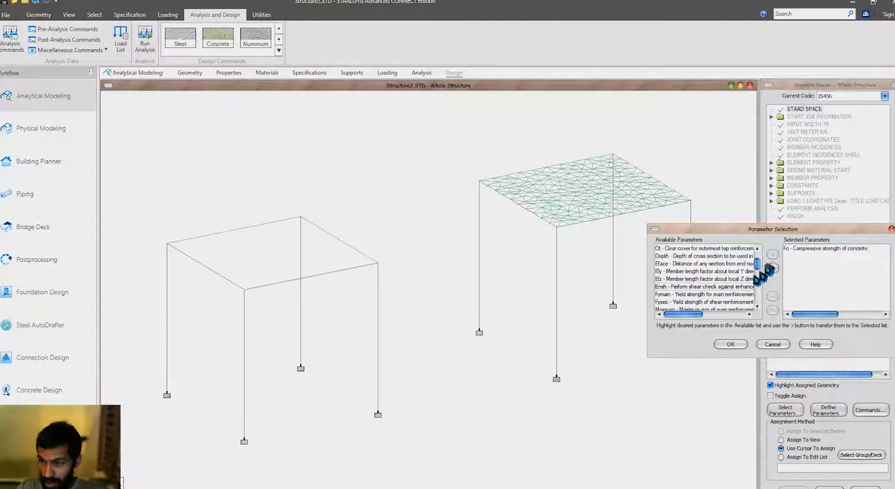
pyautogui.click(730, 345)
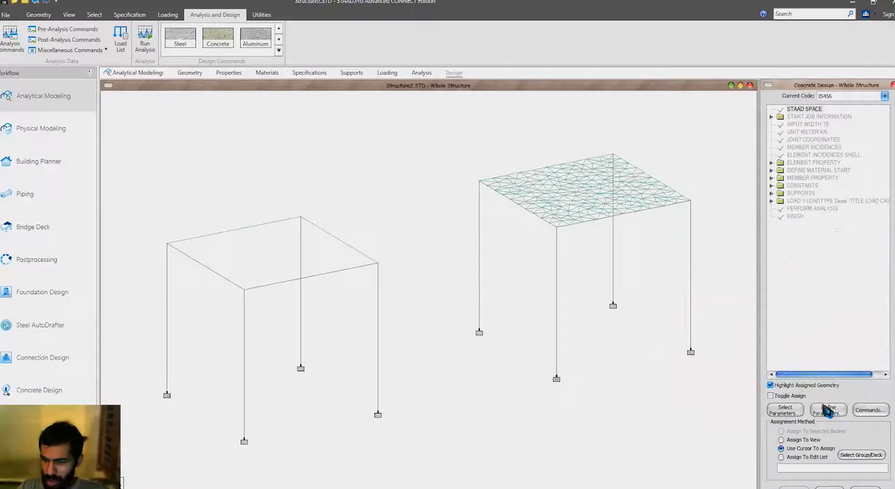
# Step: Add the Fc parameter with a concrete compressive strength of 25000 kN/m2 and assign it to the whole view
pyautogui.click(827, 410)
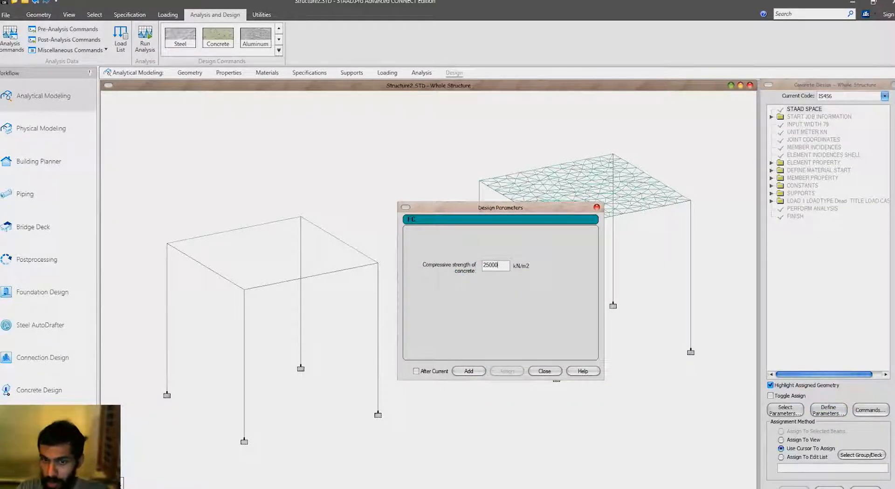
pyautogui.click(470, 371)
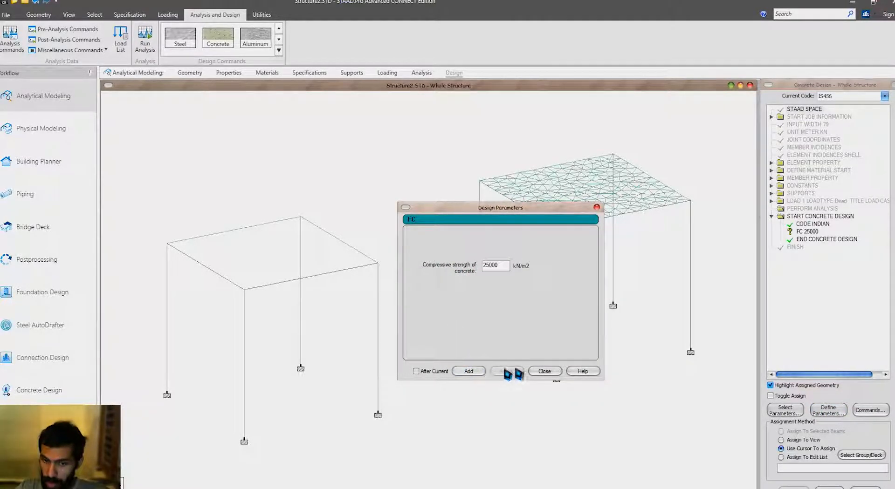
pyautogui.click(544, 371)
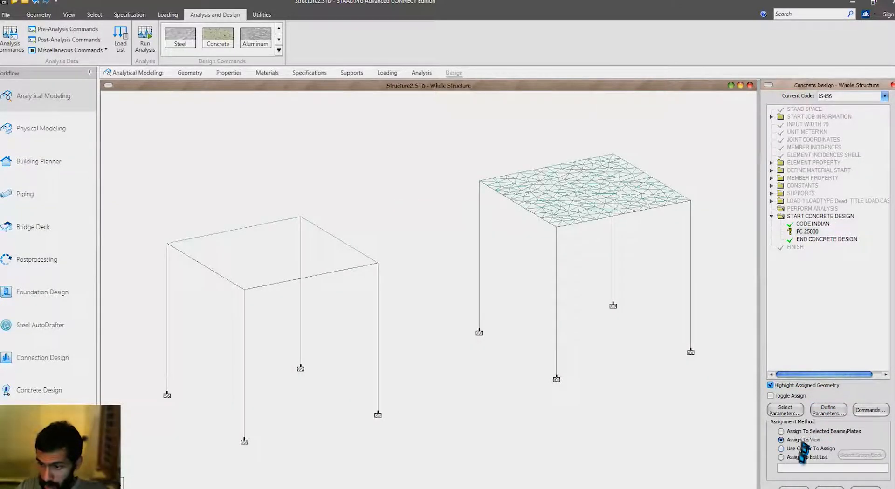
pyautogui.click(794, 487)
pyautogui.click(835, 314)
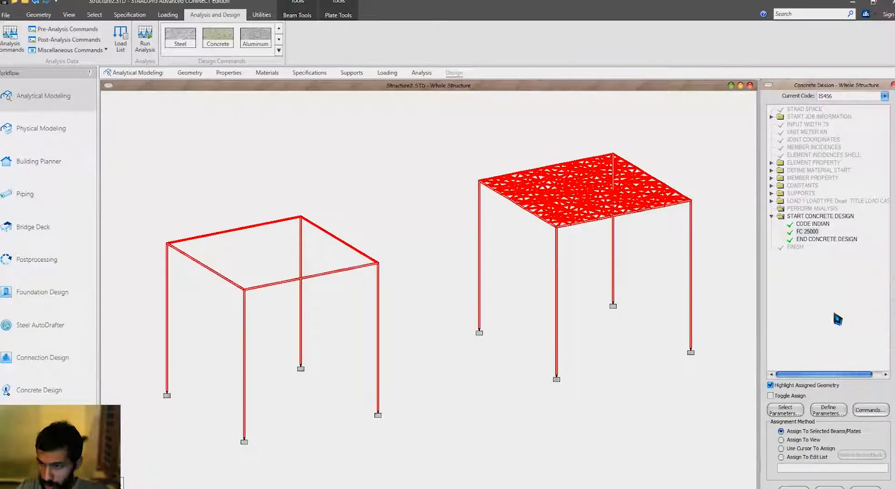
# Step: Add the DESIGN BEAM and DESIGN SLAB/ELEMENT commands to the concrete design
pyautogui.click(868, 410)
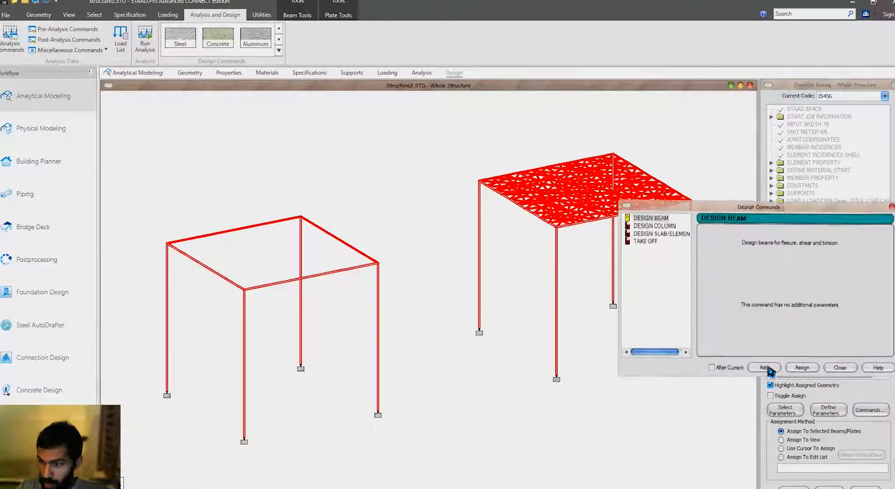
pyautogui.click(673, 237)
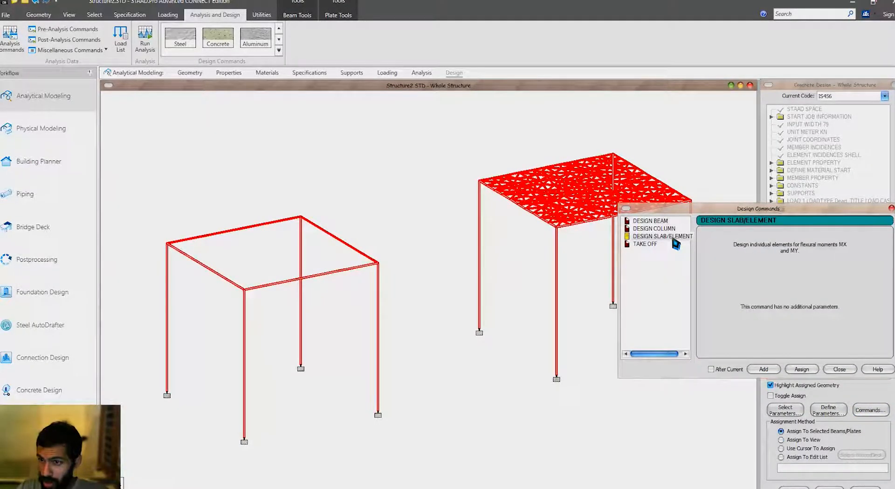
pyautogui.click(651, 221)
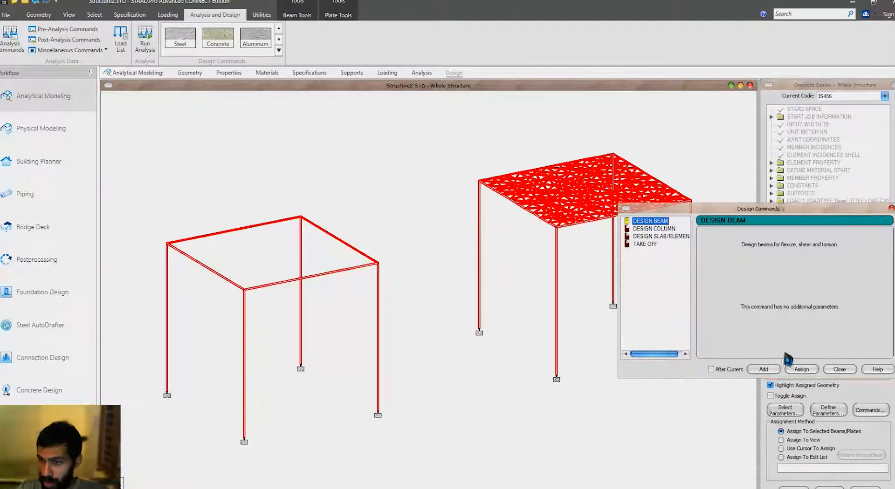
pyautogui.click(764, 369)
pyautogui.click(654, 228)
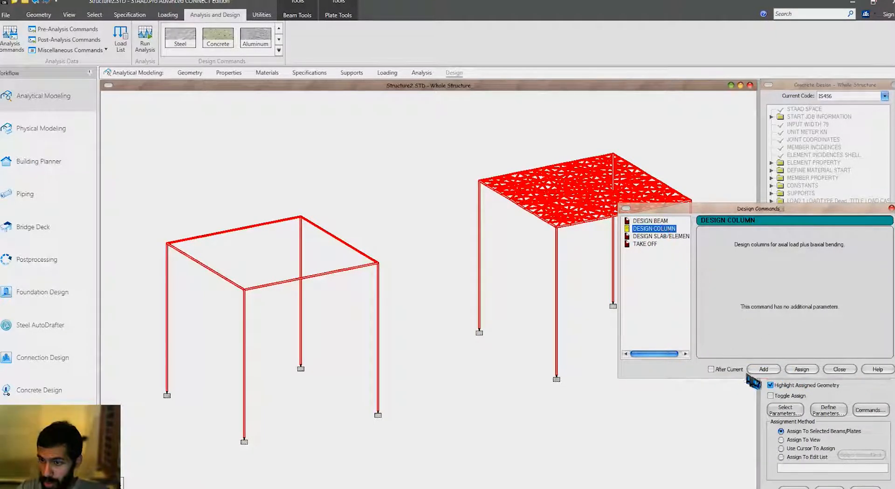
pyautogui.click(675, 236)
pyautogui.click(764, 369)
pyautogui.click(839, 370)
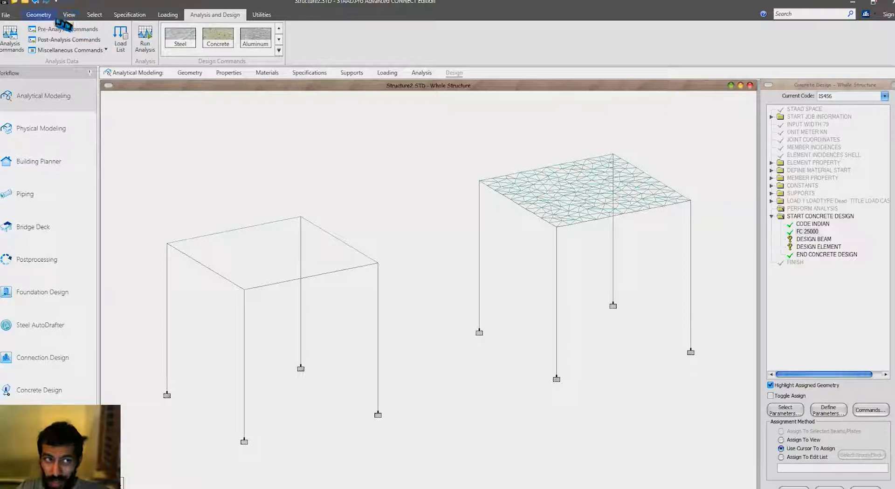
pyautogui.click(44, 15)
pyautogui.click(87, 17)
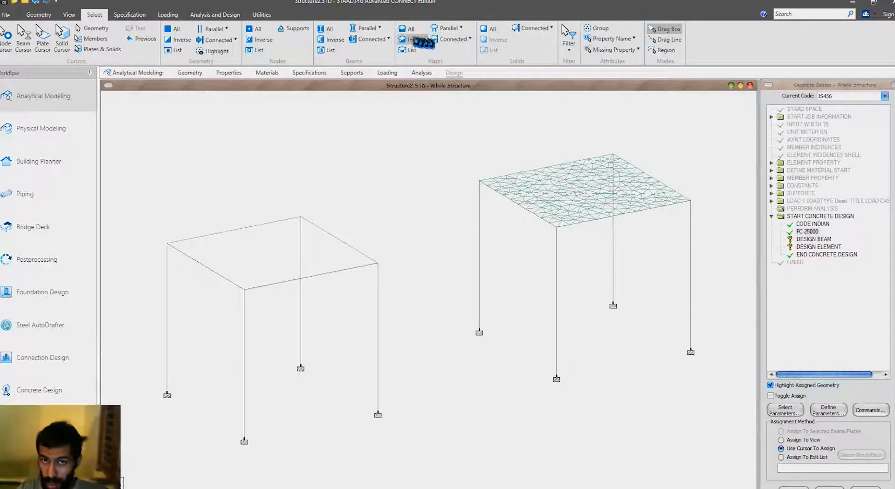
pyautogui.click(373, 31)
pyautogui.click(369, 41)
pyautogui.click(380, 28)
pyautogui.click(369, 67)
pyautogui.moveTo(535, 183); pyautogui.dragTo(565, 209, button='middle')
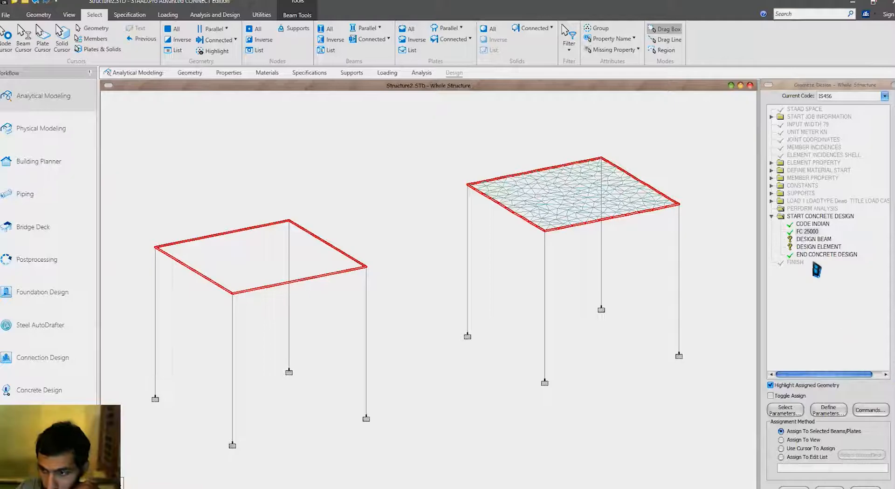
# Step: Assign the DESIGN BEAM command to all beams parallel to X and Z in both frames
pyautogui.click(811, 239)
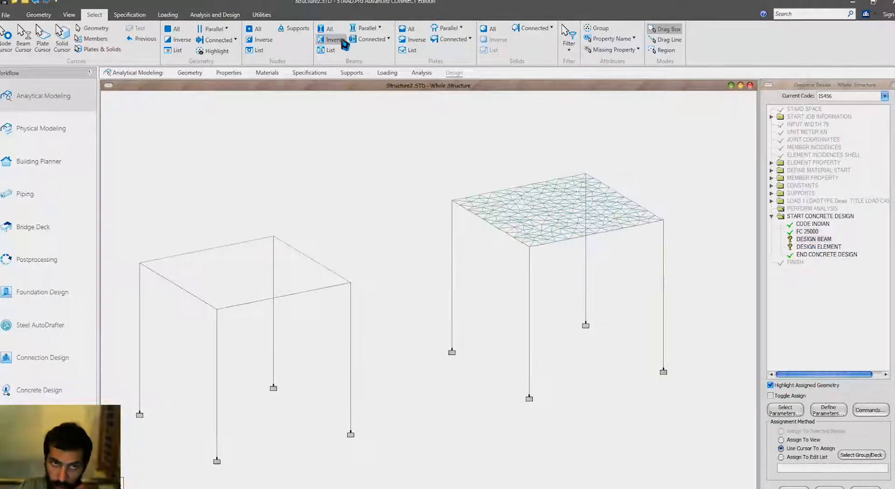
pyautogui.click(366, 29)
pyautogui.click(373, 43)
pyautogui.click(370, 29)
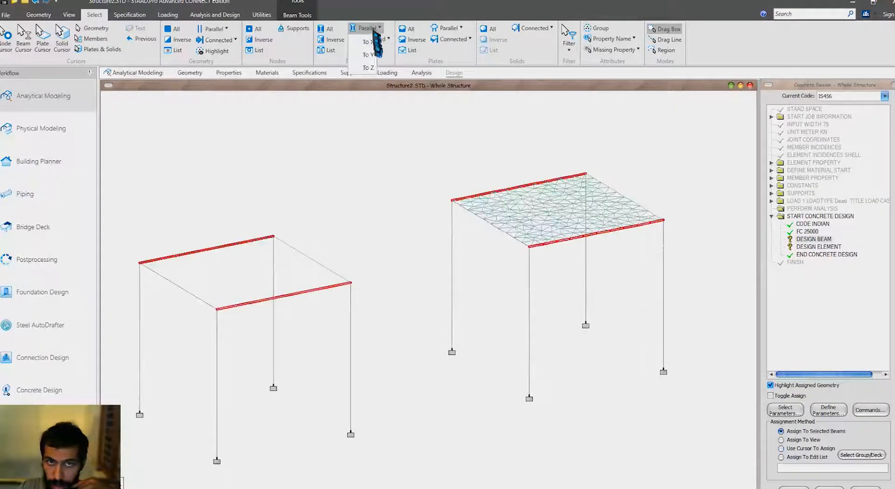
pyautogui.click(373, 66)
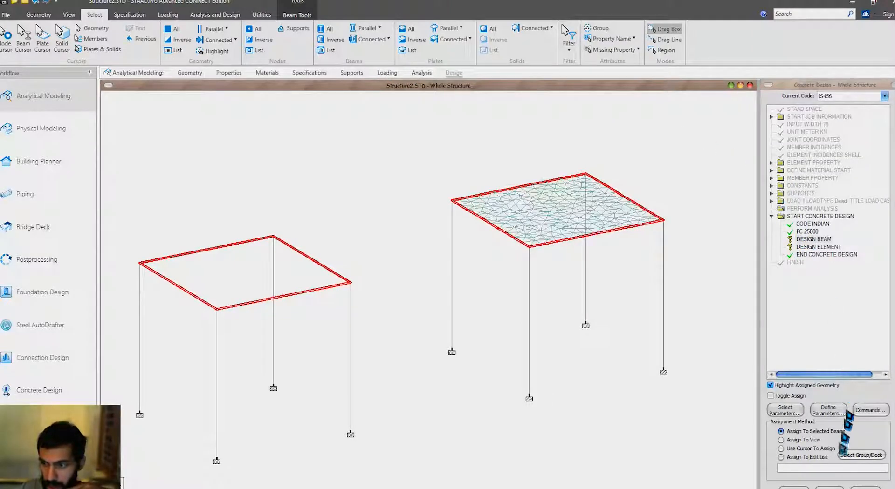
pyautogui.click(794, 487)
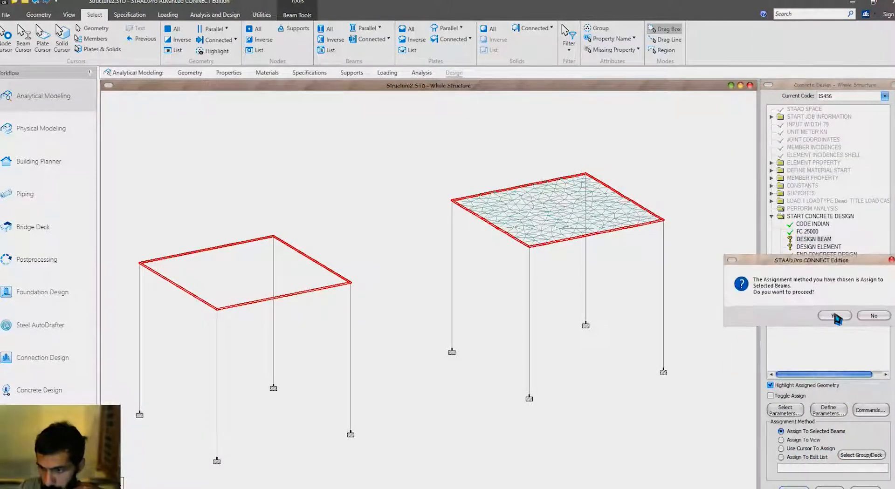
pyautogui.click(820, 313)
pyautogui.click(732, 203)
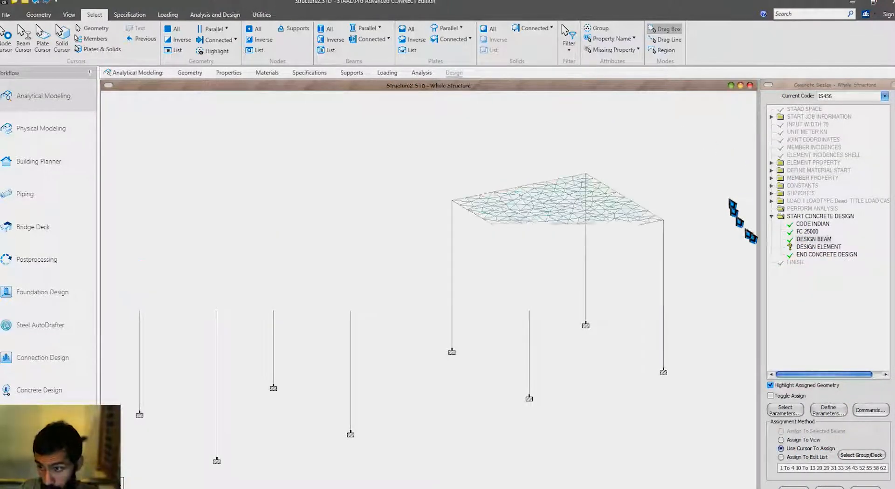
# Step: Assign the DESIGN ELEMENT command to all plates in view
pyautogui.click(818, 247)
pyautogui.click(801, 443)
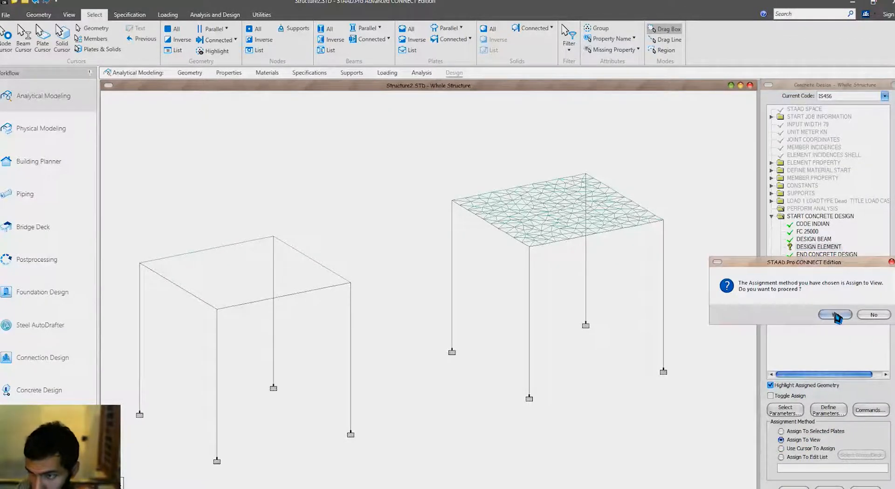
pyautogui.click(834, 316)
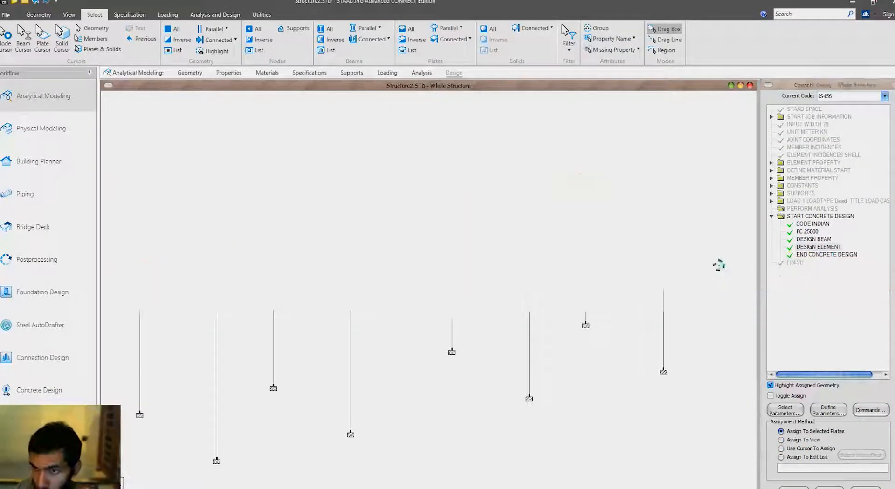
# Step: Run the analysis with the concrete design commands and finish with the View Output File option
pyautogui.click(217, 15)
pyautogui.click(145, 42)
pyautogui.click(450, 317)
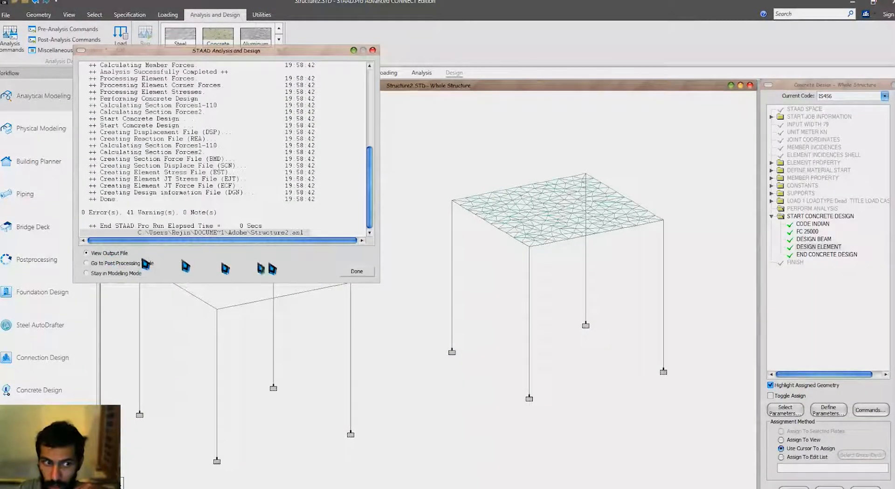
pyautogui.click(358, 273)
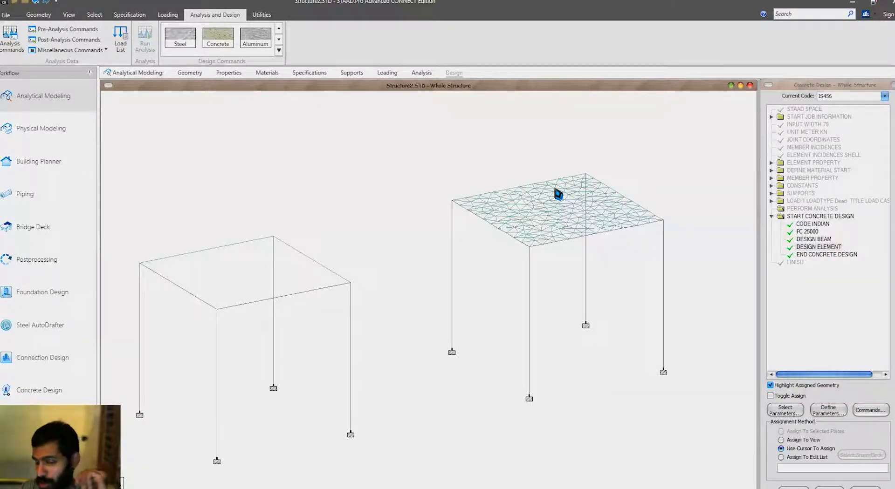
# Step: Switch to the STAAD output viewer and locate the disjointed-structure warning in the output of Structure2.anl
pyautogui.hotkey('alt', 'Tab')
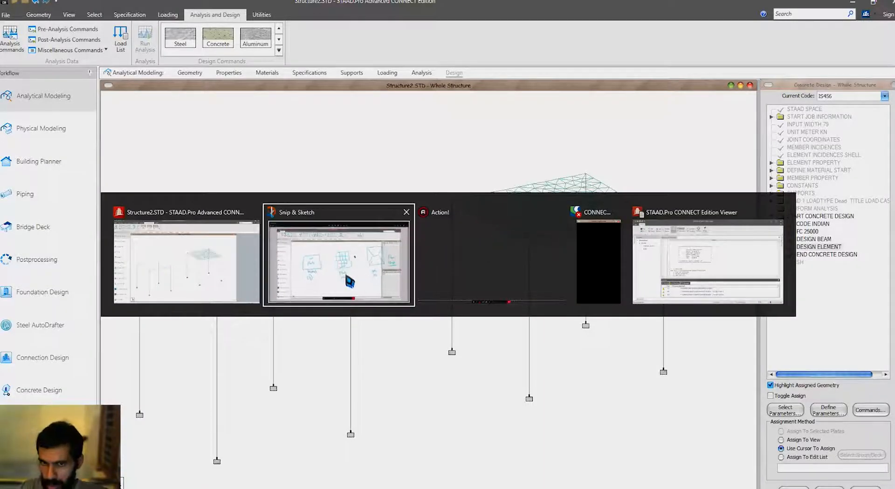
pyautogui.click(689, 265)
pyautogui.scroll(-5, 583, 236)
pyautogui.scroll(-6, 588, 238)
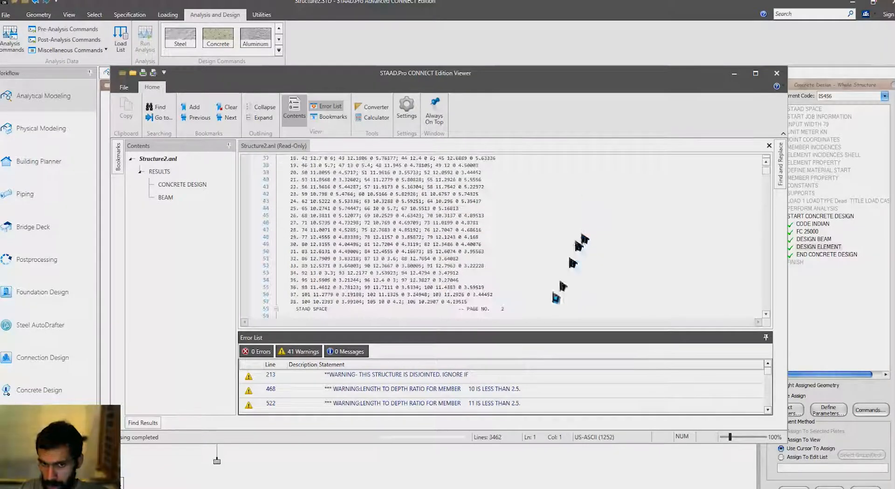
pyautogui.click(305, 352)
pyautogui.click(305, 352)
pyautogui.click(251, 375)
pyautogui.scroll(-20, 415, 269)
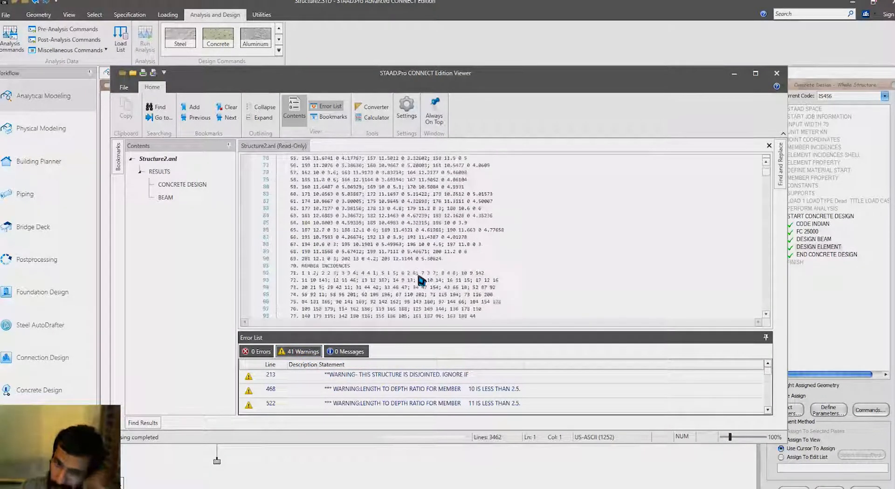
pyautogui.scroll(-20, 420, 279)
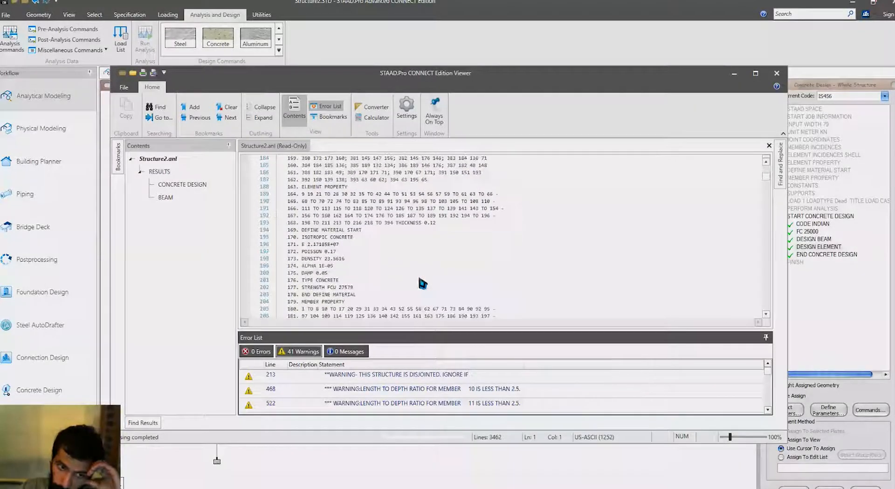
pyautogui.scroll(1, 420, 279)
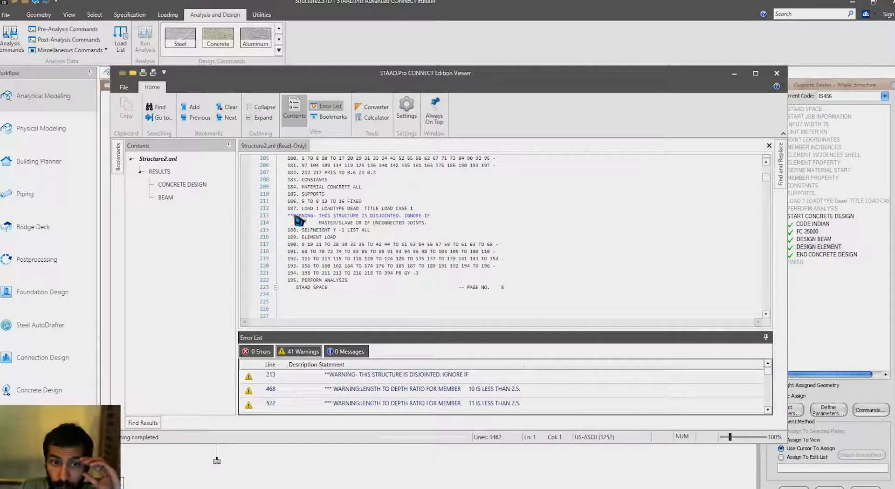
pyautogui.moveTo(290, 216); pyautogui.dragTo(433, 223)
# Step: Examine the IS-456 design results for beam 1, highlighting its length
pyautogui.scroll(-9, 432, 219)
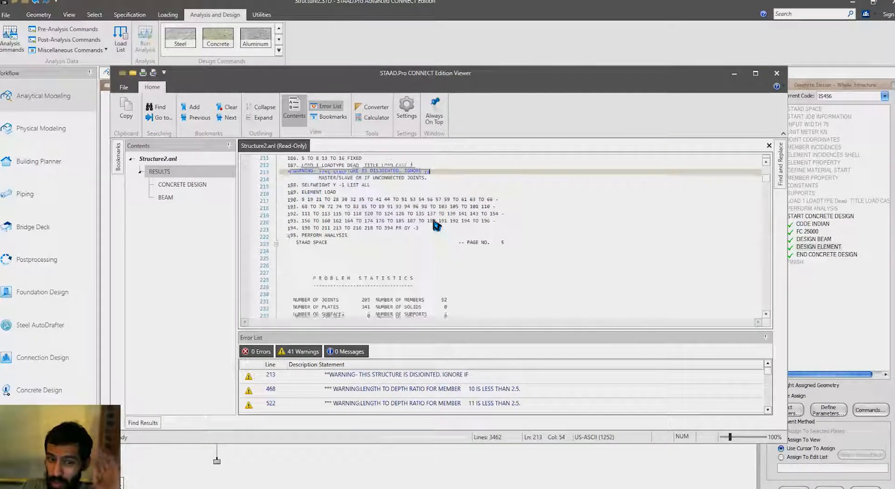
pyautogui.scroll(-8, 433, 225)
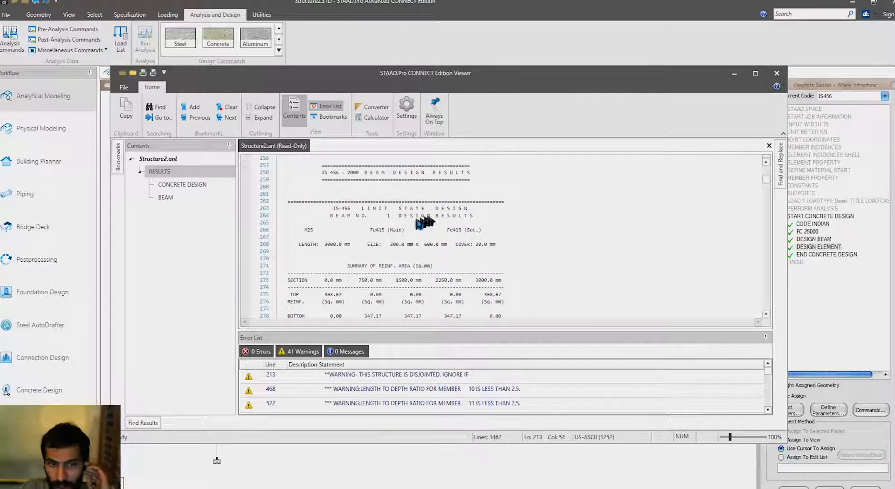
pyautogui.moveTo(299, 245); pyautogui.dragTo(332, 245)
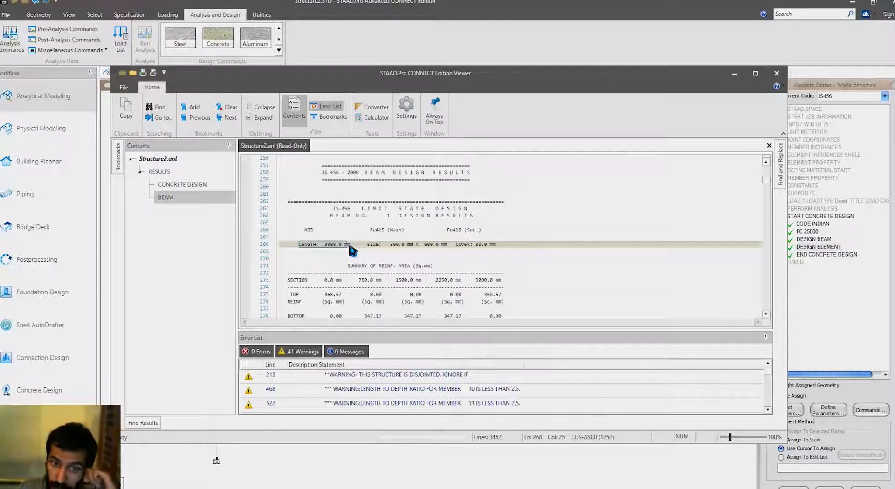
pyautogui.scroll(-17, 353, 251)
pyautogui.scroll(-1, 353, 251)
pyautogui.scroll(1, 327, 204)
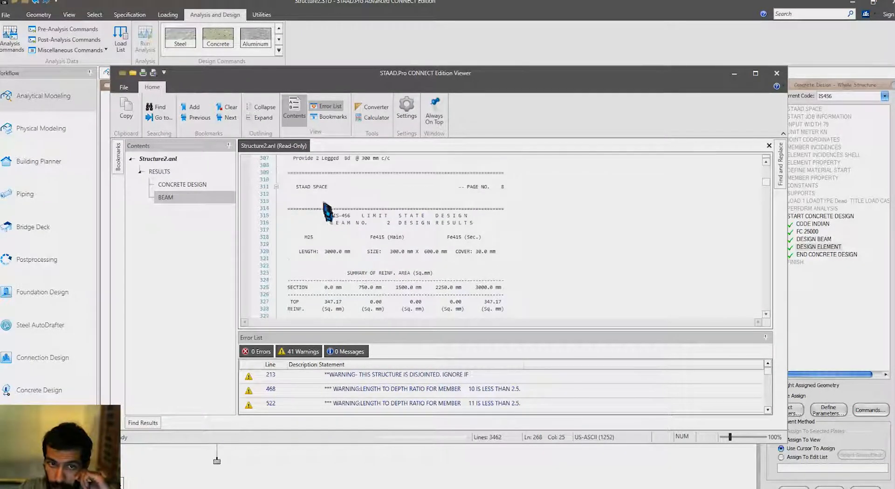
# Step: Check the member lengths in the design results of beams 2, 3 and 4
pyautogui.moveTo(321, 253); pyautogui.dragTo(352, 256)
pyautogui.scroll(-12, 352, 256)
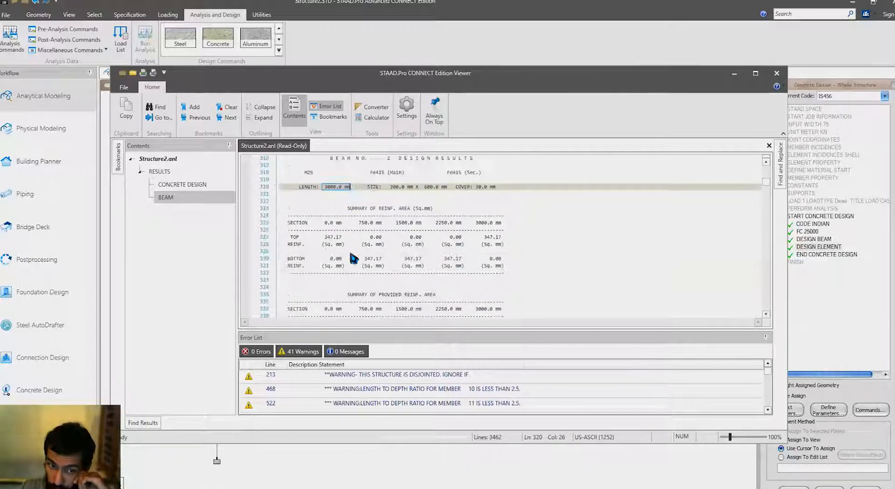
pyautogui.scroll(-5, 350, 257)
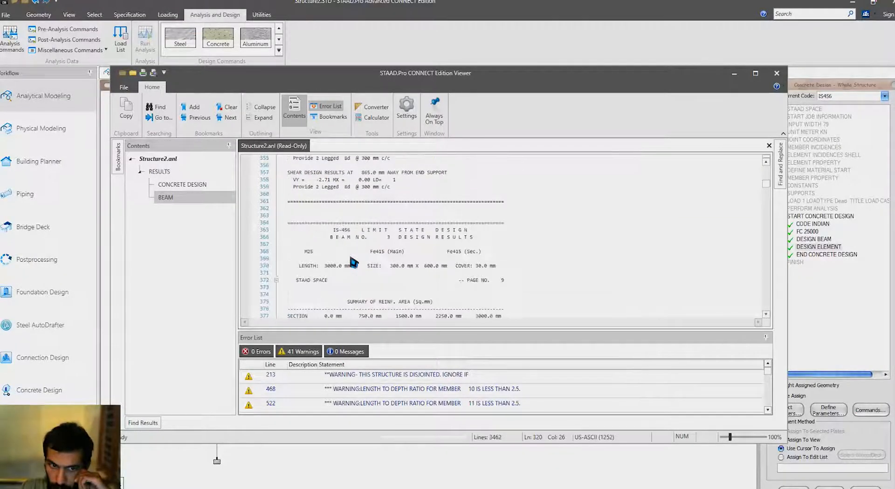
pyautogui.click(327, 246)
pyautogui.scroll(-17, 353, 246)
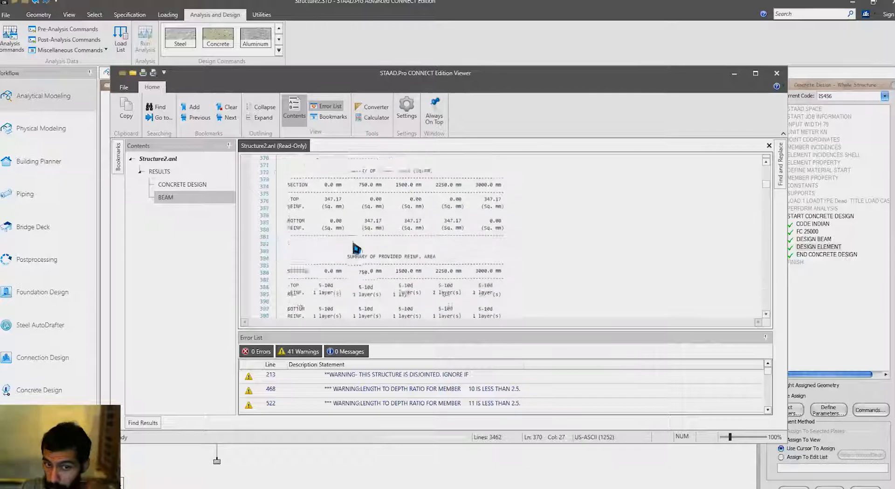
pyautogui.scroll(-1, 353, 246)
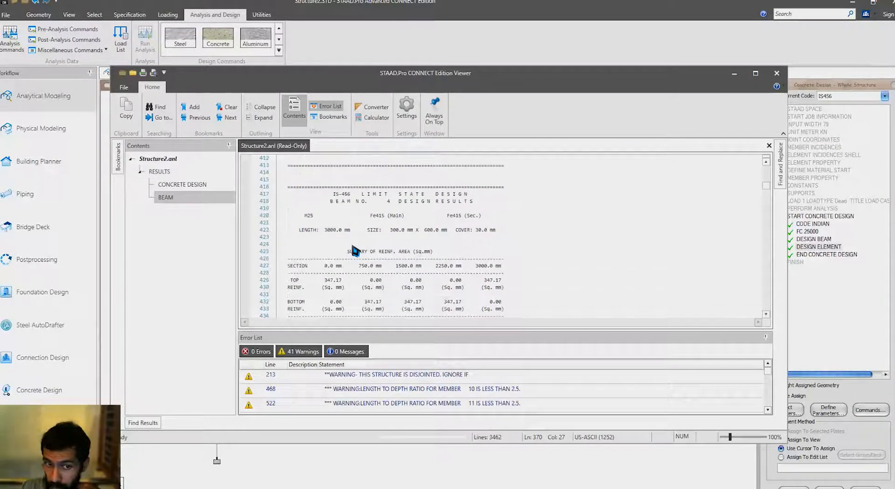
pyautogui.moveTo(323, 230); pyautogui.dragTo(349, 230)
# Step: Place the viewer beside the unmeshed frame and inspect beam 4's reinforcement, beam 10's length and its length-to-depth warning
pyautogui.moveTo(400, 76); pyautogui.dragTo(667, 107)
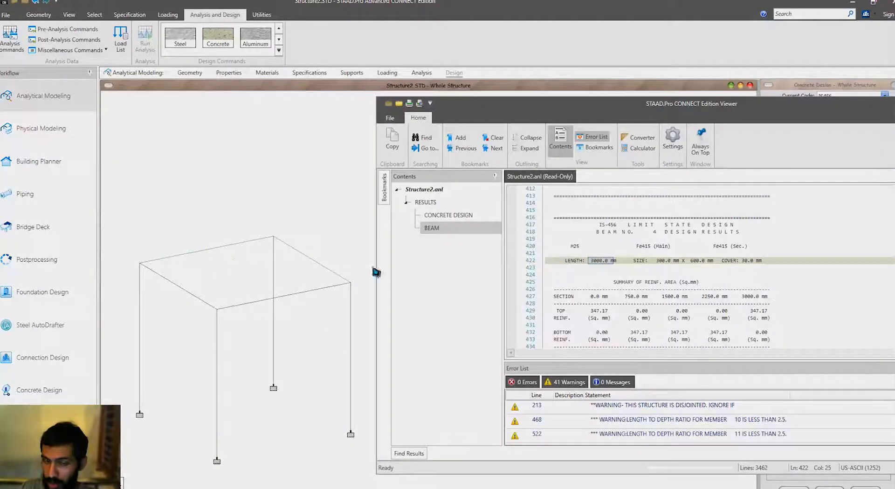
pyautogui.scroll(-13, 601, 272)
pyautogui.scroll(-2, 601, 273)
pyautogui.scroll(4, 602, 272)
pyautogui.scroll(7, 601, 271)
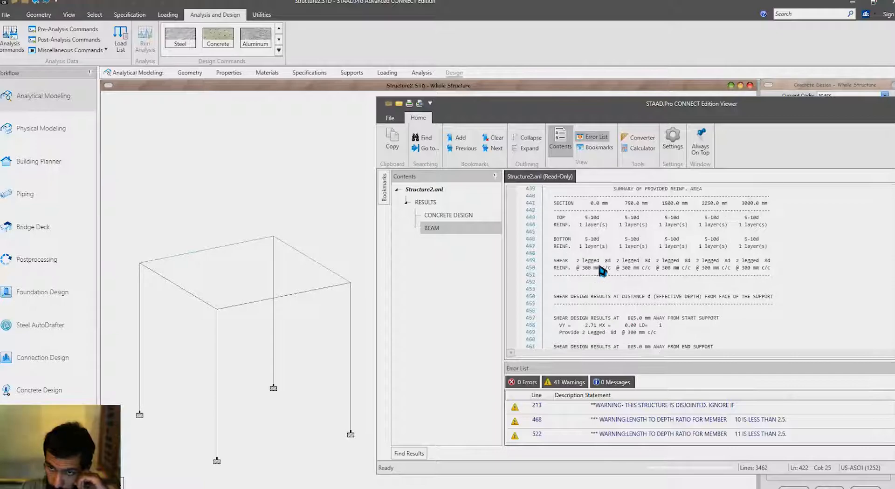
pyautogui.scroll(-6, 602, 271)
pyautogui.scroll(-7, 601, 271)
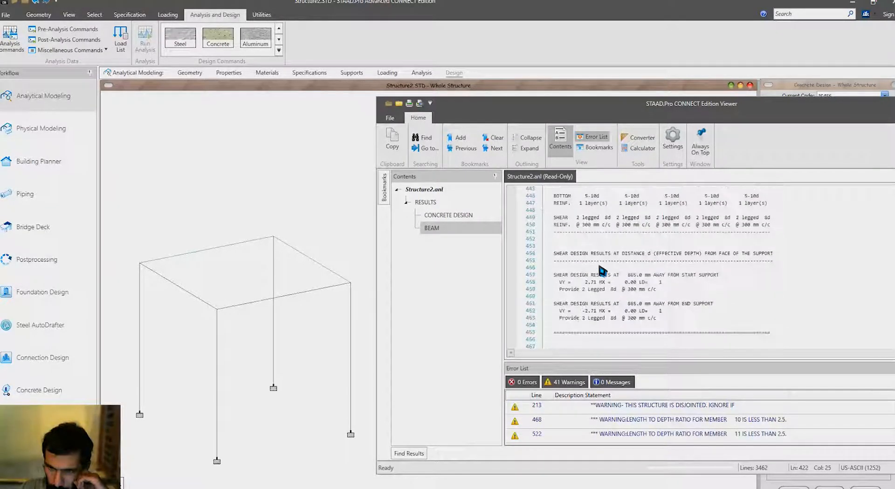
pyautogui.moveTo(593, 310); pyautogui.dragTo(623, 310)
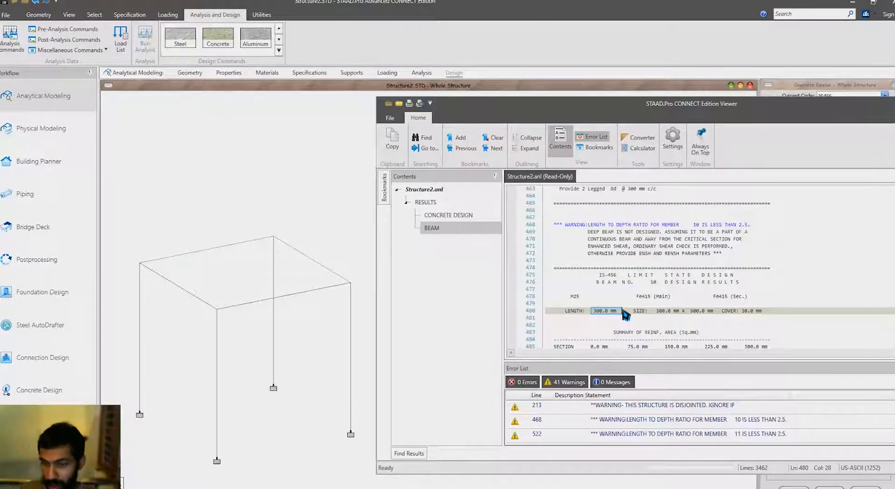
pyautogui.scroll(-9, 624, 310)
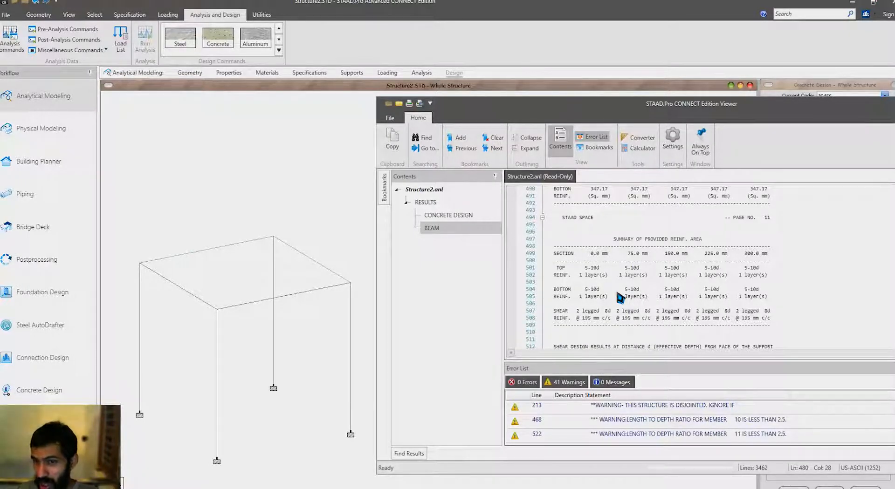
pyautogui.click(697, 424)
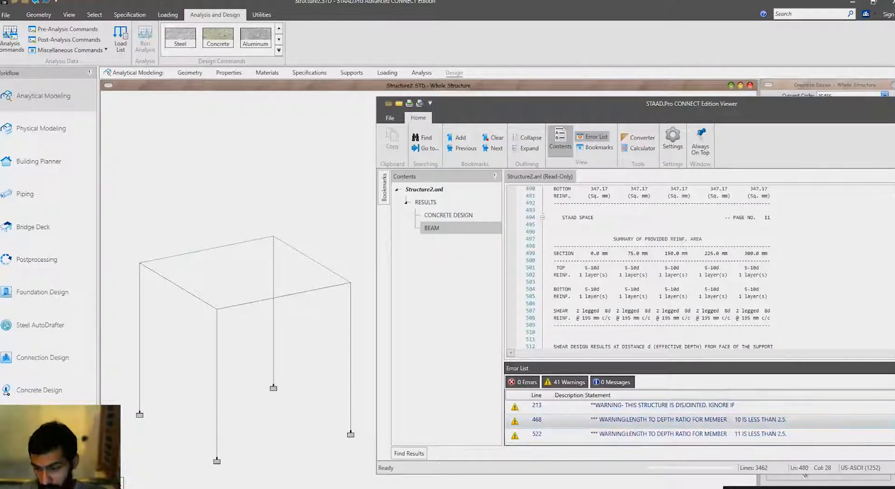
# Step: Capture the screen in Snip & Sketch and sketch a beam labelled with length l, width b and depth d
pyautogui.click(806, 487)
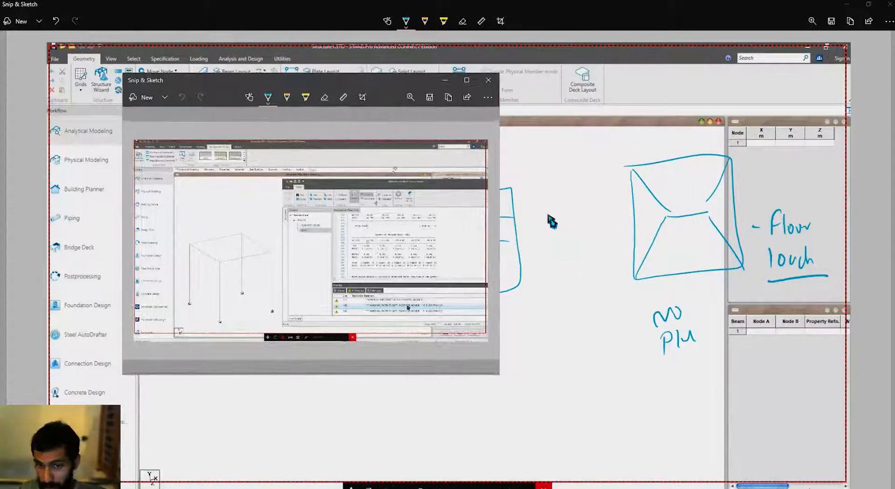
pyautogui.click(468, 80)
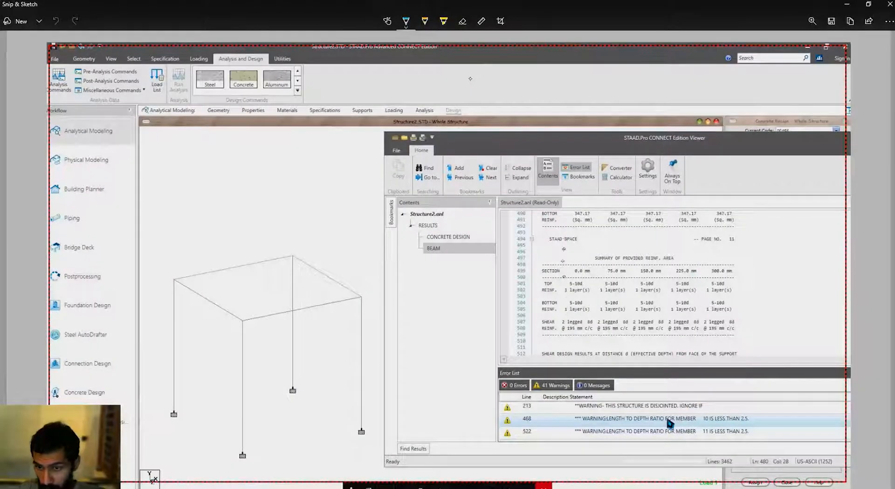
pyautogui.moveTo(430, 302)
pyautogui.mouseDown()
pyautogui.moveTo(466, 326)
pyautogui.moveTo(436, 281)
pyautogui.moveTo(511, 212)
pyautogui.mouseUp()
pyautogui.moveTo(465, 299); pyautogui.dragTo(539, 234)
pyautogui.moveTo(477, 346); pyautogui.dragTo(571, 278)
pyautogui.moveTo(414, 327); pyautogui.dragTo(413, 322)
pyautogui.moveTo(448, 248)
pyautogui.mouseDown()
pyautogui.moveTo(459, 215)
pyautogui.moveTo(476, 232)
pyautogui.mouseUp()
# Step: Write the condition that l exceeds b and D, then underline the member 10 length-to-depth warning and box its 2.5 limit
pyautogui.moveTo(236, 208); pyautogui.dragTo(302, 192)
pyautogui.moveTo(308, 156)
pyautogui.mouseDown()
pyautogui.moveTo(307, 201)
pyautogui.moveTo(318, 198)
pyautogui.mouseUp()
pyautogui.moveTo(326, 161); pyautogui.dragTo(328, 179)
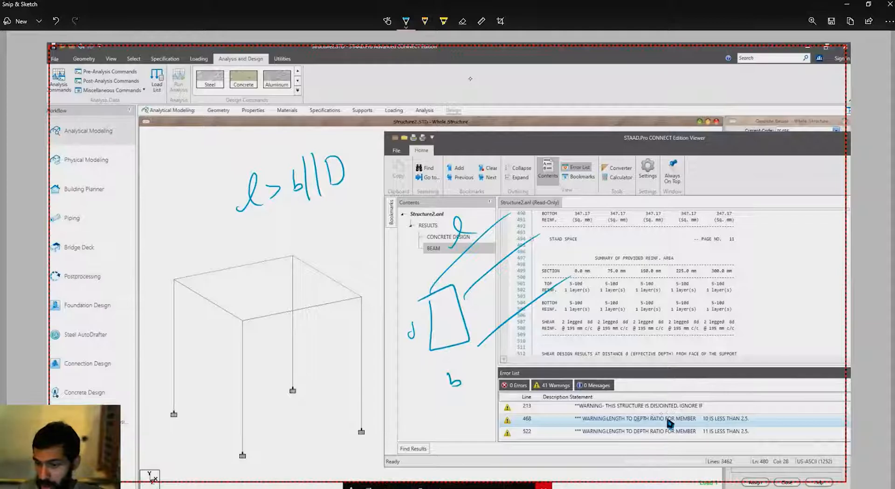
pyautogui.moveTo(644, 427)
pyautogui.mouseDown()
pyautogui.moveTo(751, 426)
pyautogui.moveTo(745, 404)
pyautogui.mouseUp()
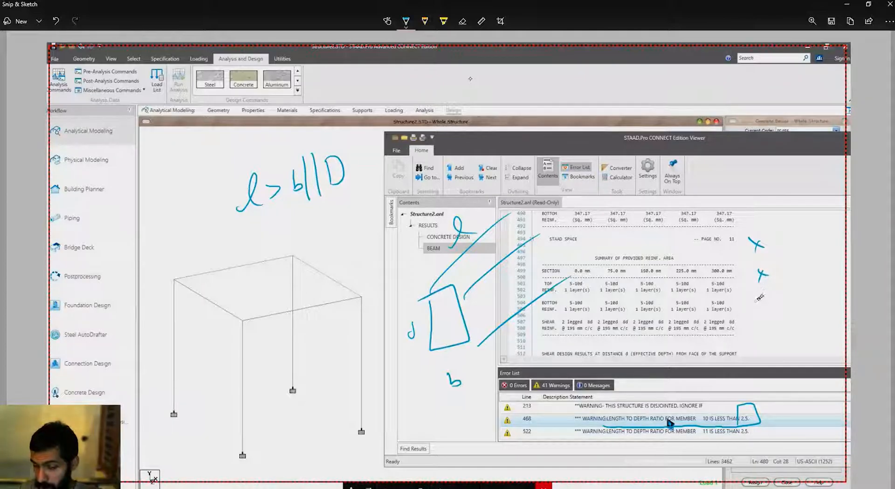
# Step: Draw arrows pointing to the four top beams of the unmeshed frame on the snip
pyautogui.moveTo(334, 252); pyautogui.dragTo(346, 259)
pyautogui.moveTo(244, 241); pyautogui.dragTo(256, 256)
pyautogui.moveTo(197, 325); pyautogui.dragTo(213, 317)
pyautogui.moveTo(325, 359); pyautogui.dragTo(298, 329)
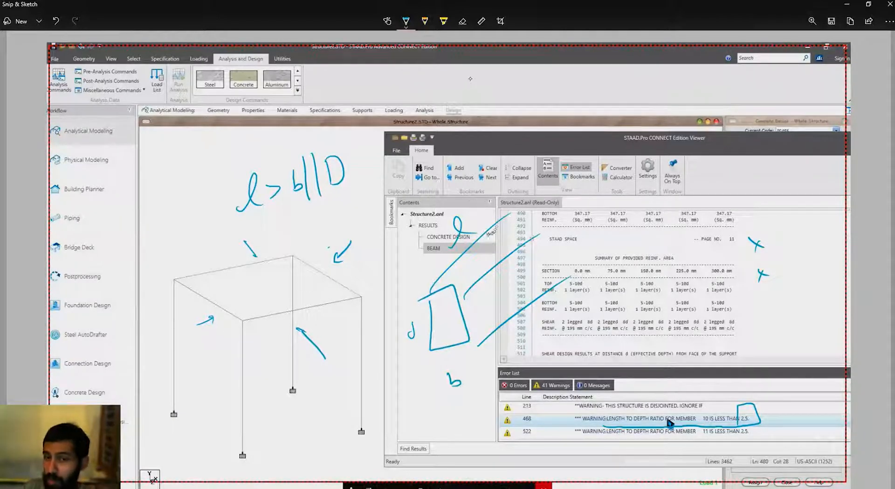
# Step: Switch to the slab comparison sketch and annotate the meshed plate with arrows and a width mark over one mesh cell
pyautogui.hotkey('alt', 'Tab')
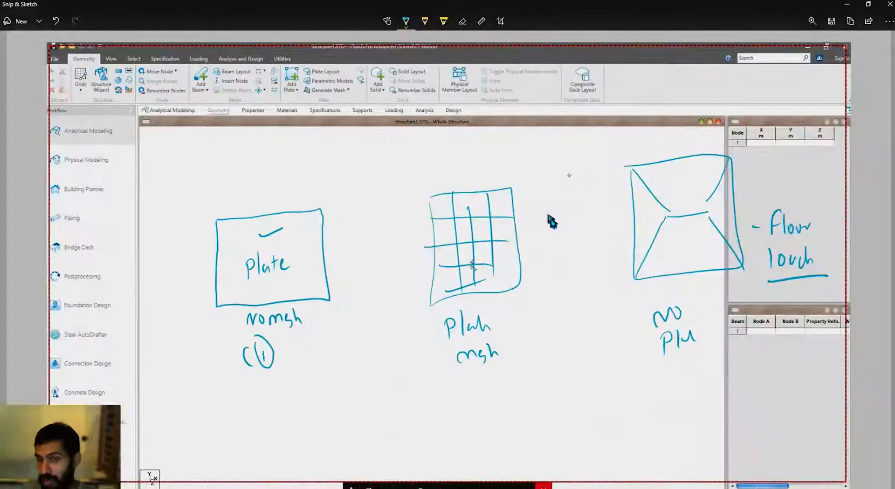
pyautogui.moveTo(528, 143); pyautogui.dragTo(522, 164)
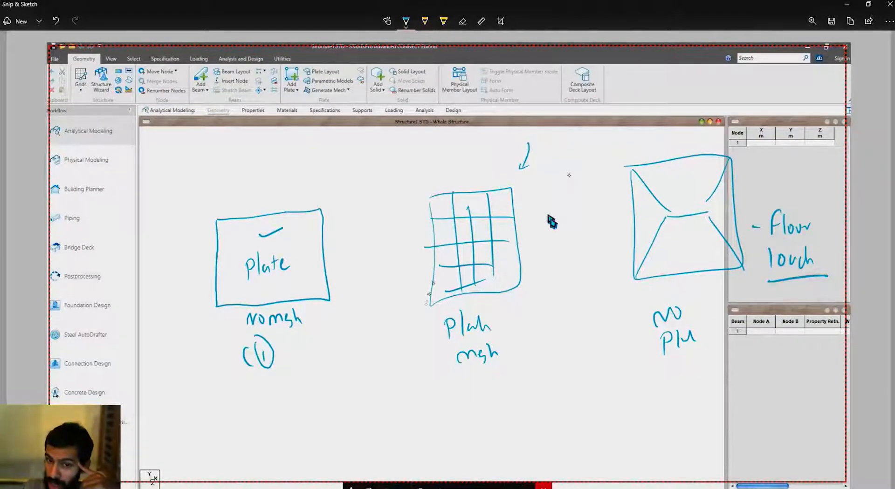
pyautogui.moveTo(427, 183); pyautogui.dragTo(448, 191)
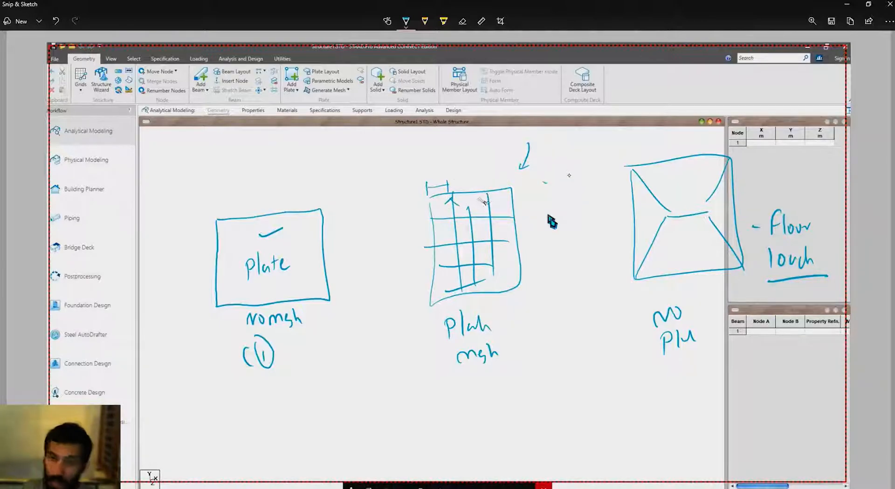
pyautogui.moveTo(460, 147)
pyautogui.mouseDown()
pyautogui.moveTo(458, 158)
pyautogui.moveTo(471, 150)
pyautogui.moveTo(495, 178)
pyautogui.mouseUp()
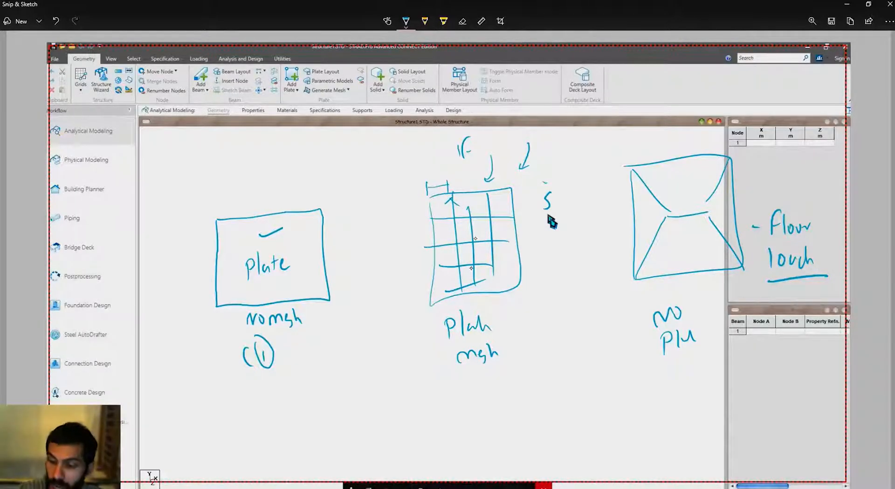
# Step: Return to the STAAD output viewer and maximize its window for reading the design results
pyautogui.hotkey('alt', 'Tab')
pyautogui.click(412, 291)
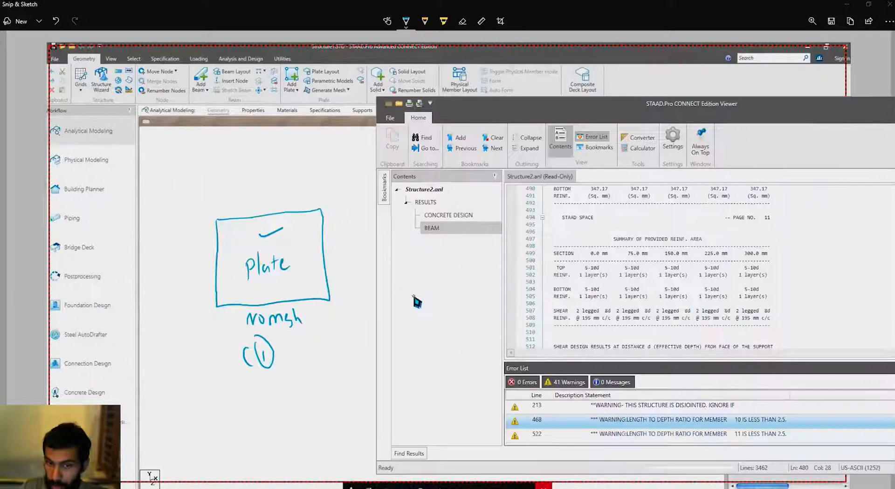
pyautogui.scroll(-11, 572, 296)
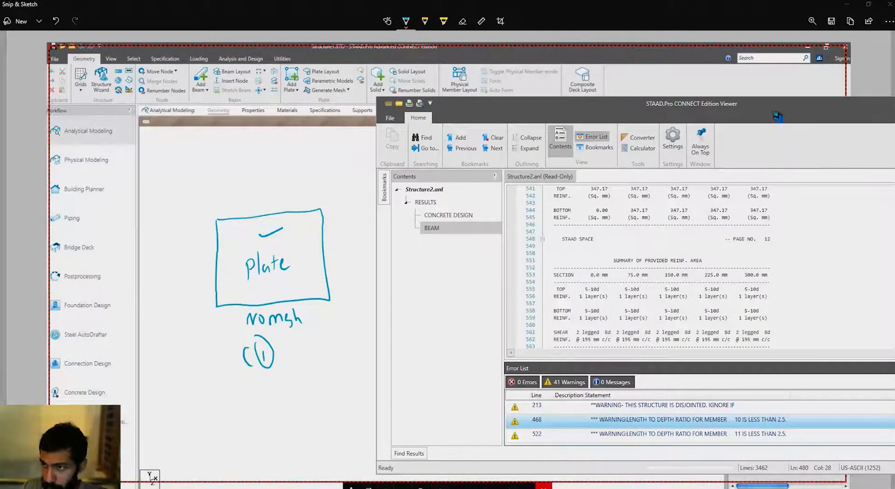
pyautogui.moveTo(615, 105); pyautogui.dragTo(474, 106)
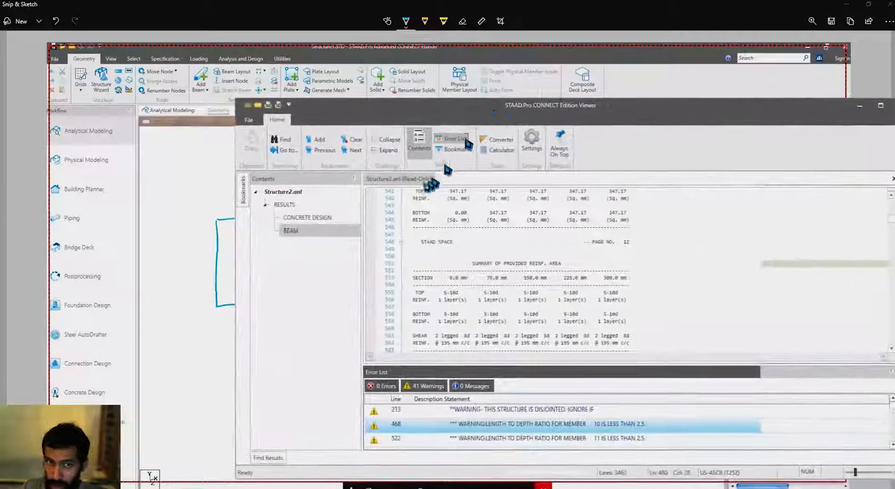
pyautogui.click(322, 218)
pyautogui.moveTo(688, 109); pyautogui.dragTo(543, 104)
pyautogui.click(735, 100)
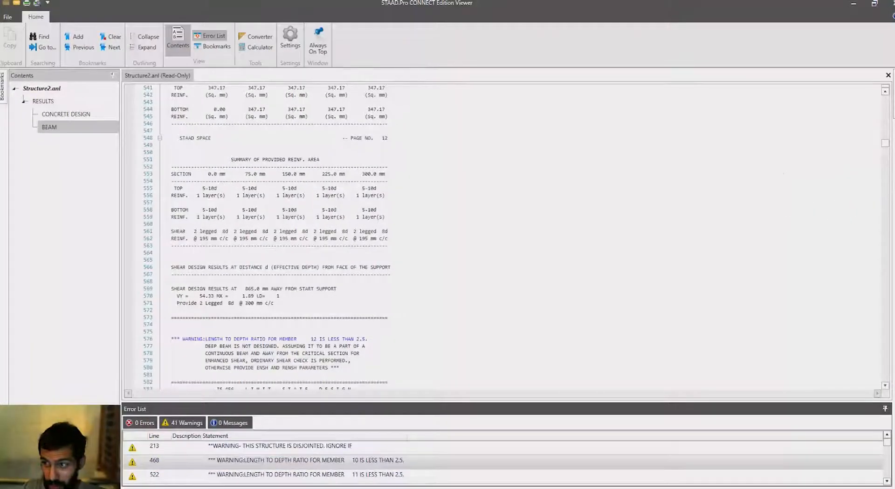
# Step: Find the Element Design Summary after the beam results and mark the row of element 9
pyautogui.moveTo(888, 148); pyautogui.dragTo(891, 293)
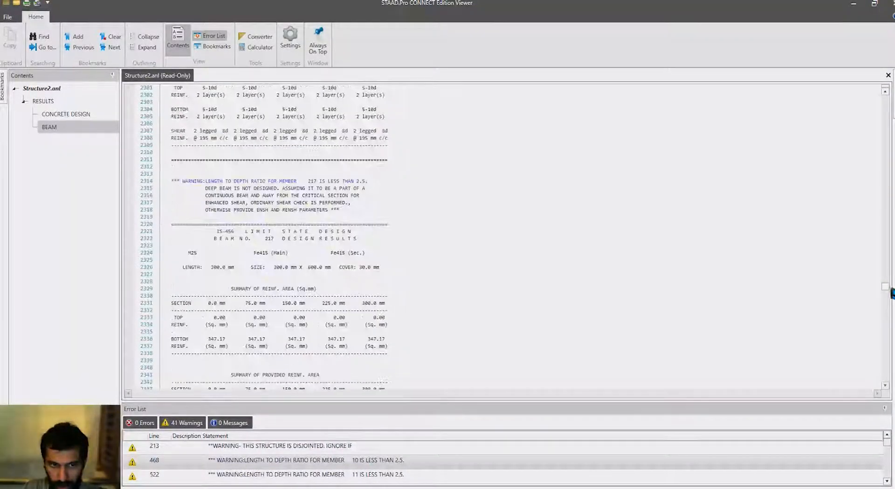
pyautogui.scroll(-18, 279, 261)
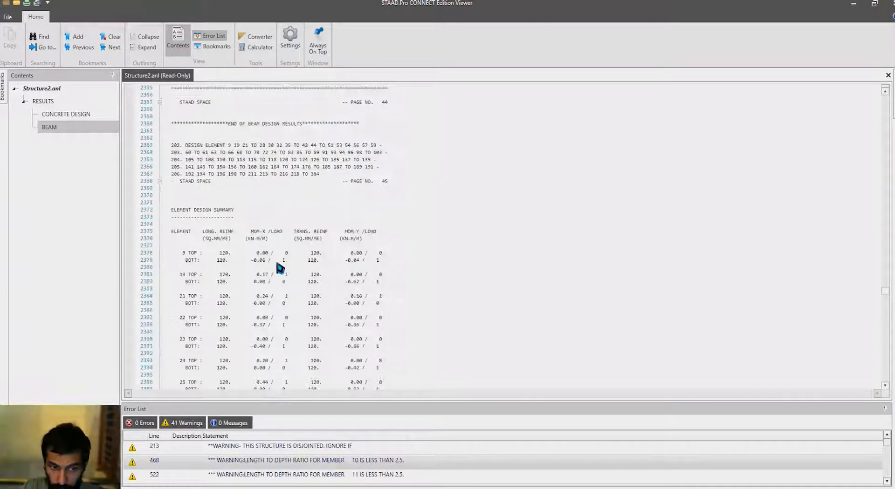
pyautogui.click(185, 255)
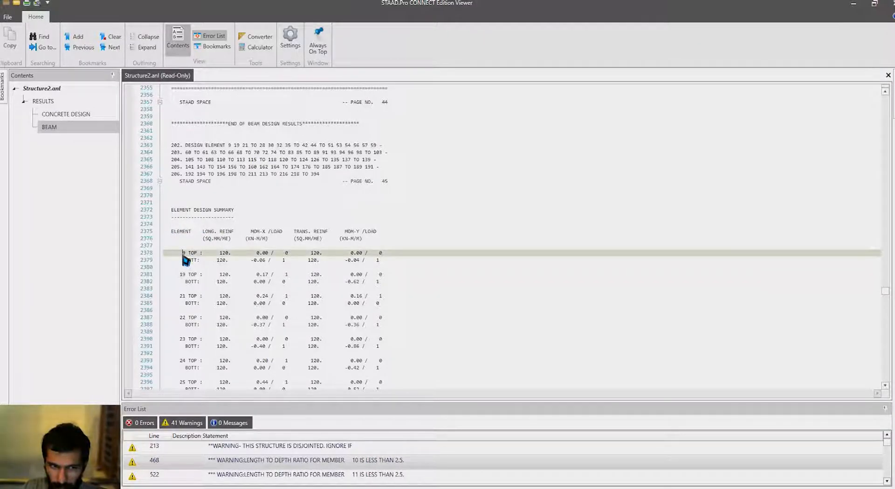
# Step: Read through the Element Design Summary from element 9 to the end of the output file
pyautogui.moveTo(188, 255); pyautogui.dragTo(232, 254)
pyautogui.scroll(-17, 233, 257)
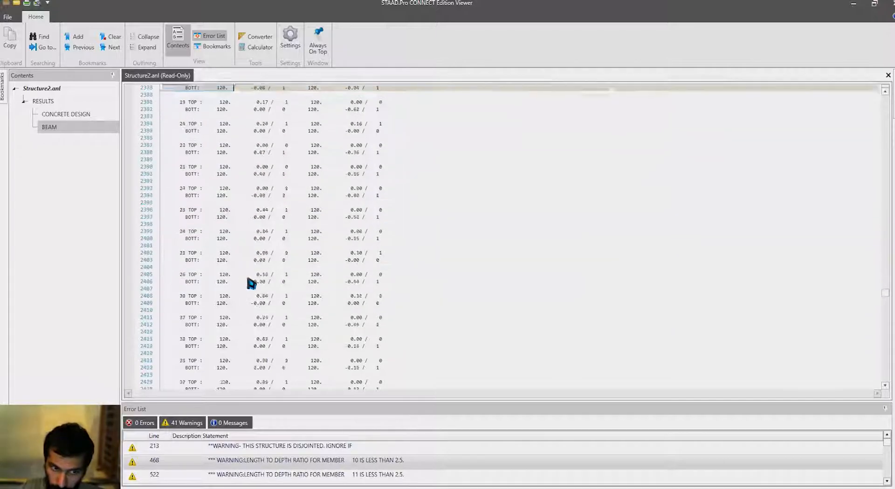
pyautogui.scroll(-20, 256, 280)
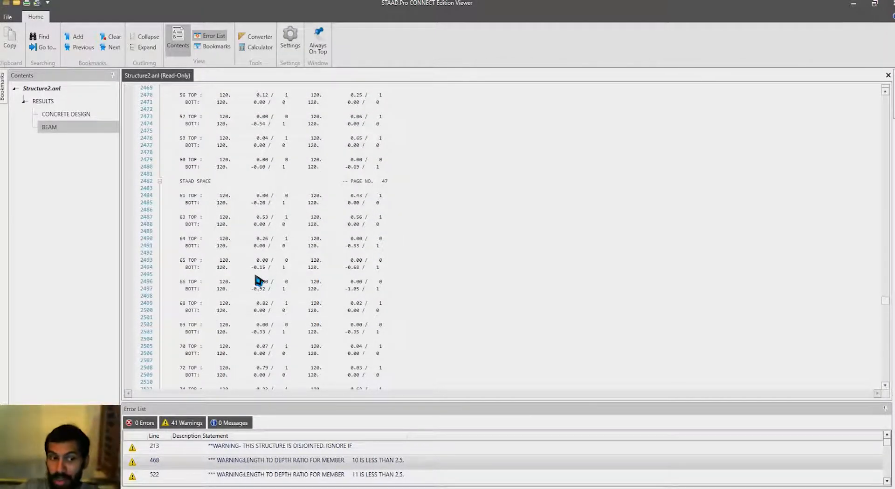
pyautogui.scroll(-20, 259, 281)
pyautogui.scroll(-20, 263, 304)
pyautogui.scroll(-20, 264, 303)
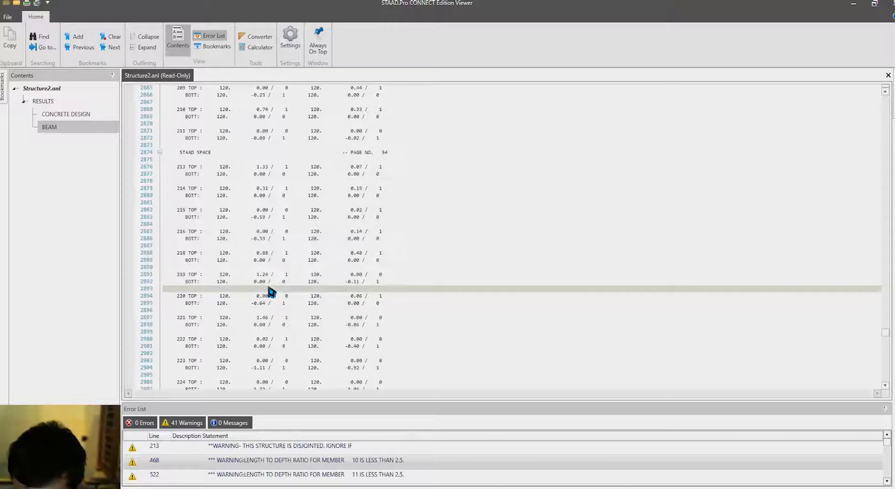
pyautogui.scroll(-20, 269, 288)
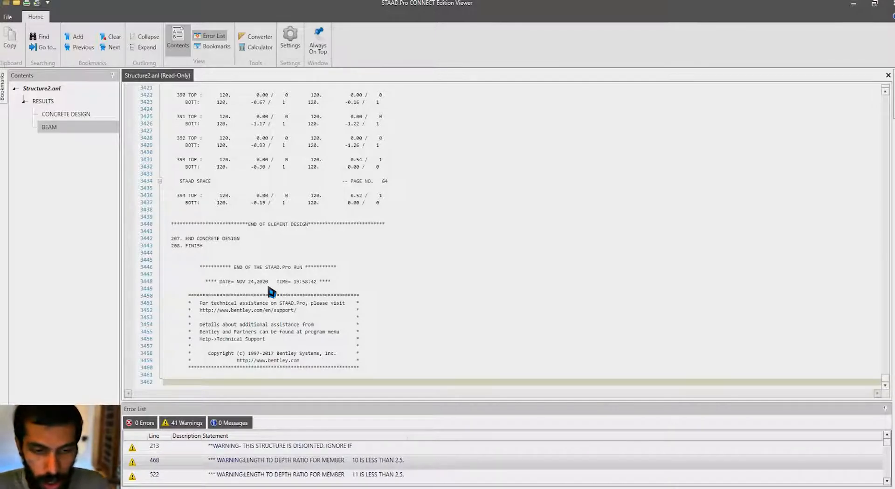
# Step: Switch to the Structure2 model in STAAD.Pro and display the plate numbers on both frames
pyautogui.hotkey('alt', 'Tab')
pyautogui.hotkey('alt', 'Tab')
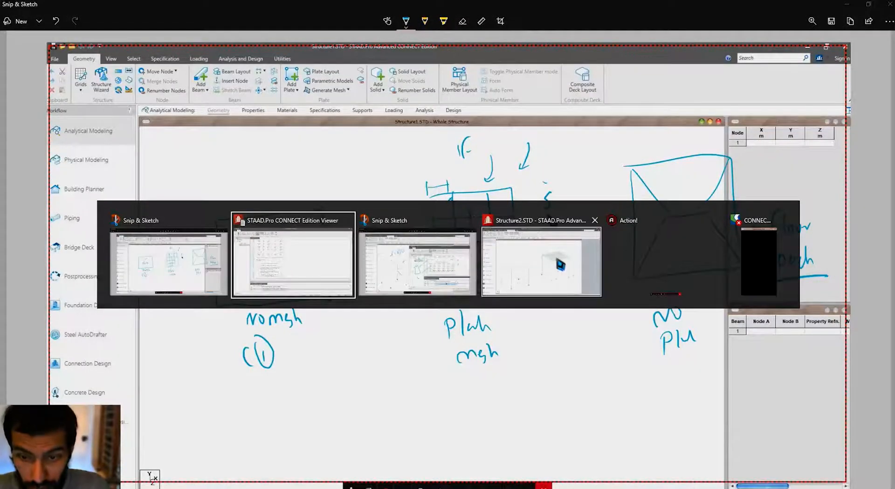
pyautogui.click(558, 265)
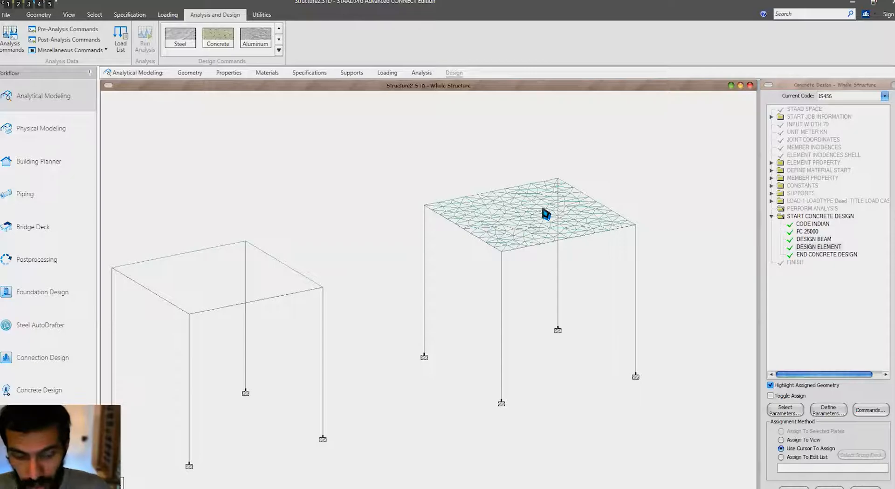
pyautogui.hotkey('shift', 'n')
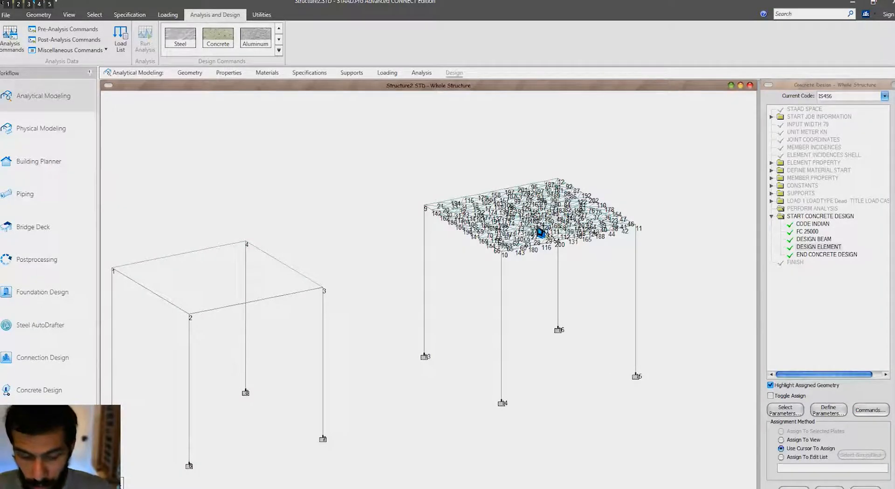
pyautogui.hotkey('shift', 'n')
pyautogui.hotkey('shift', 'p')
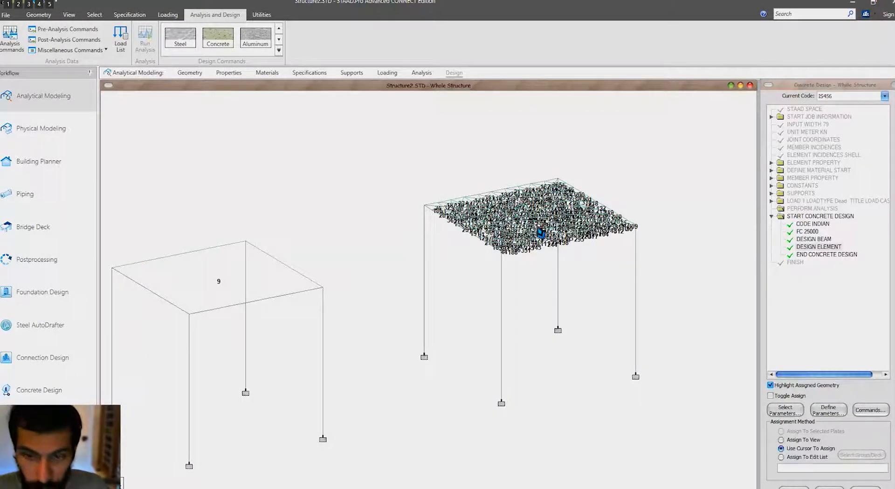
# Step: Open the plate table and select plate 394 at its end to locate it in the meshed slab
pyautogui.click(192, 74)
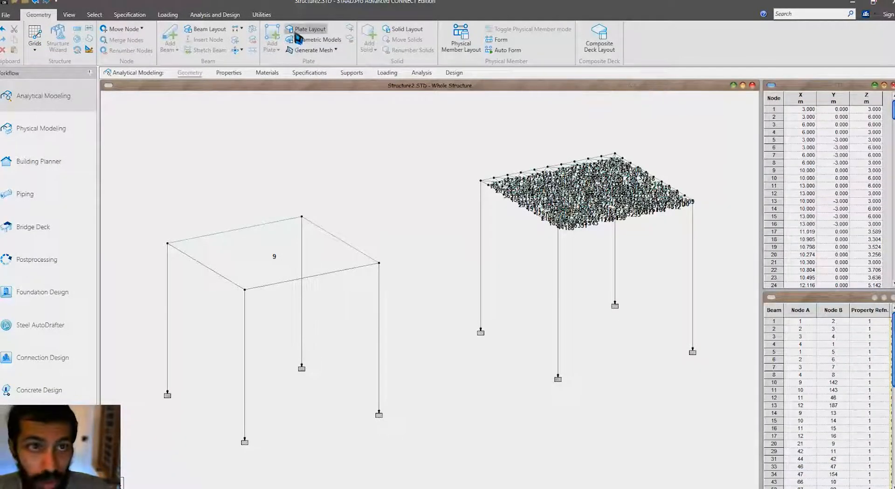
pyautogui.click(298, 29)
pyautogui.scroll(-2, 881, 369)
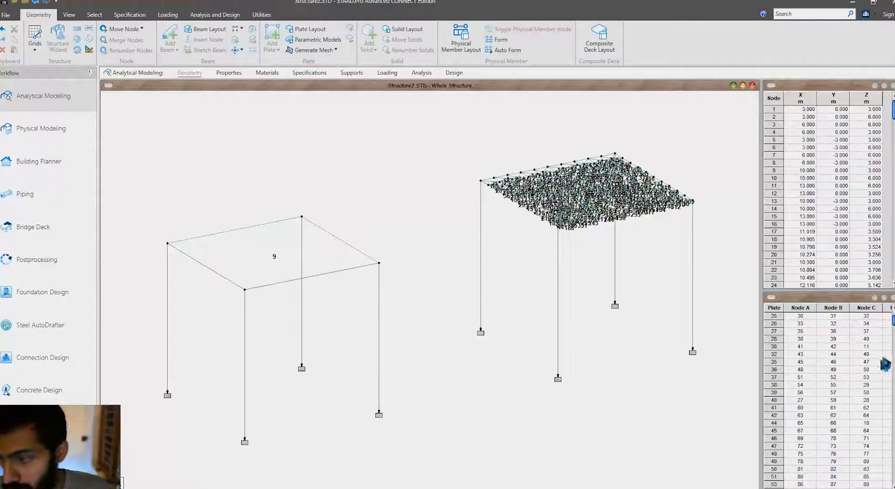
pyautogui.moveTo(892, 321); pyautogui.dragTo(892, 478)
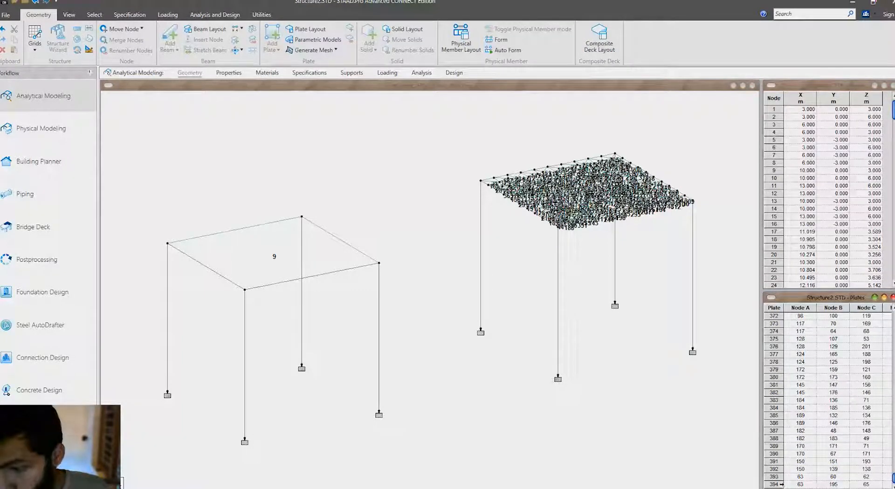
pyautogui.click(781, 485)
pyautogui.scroll(3, 557, 224)
pyautogui.scroll(-2, 263, 456)
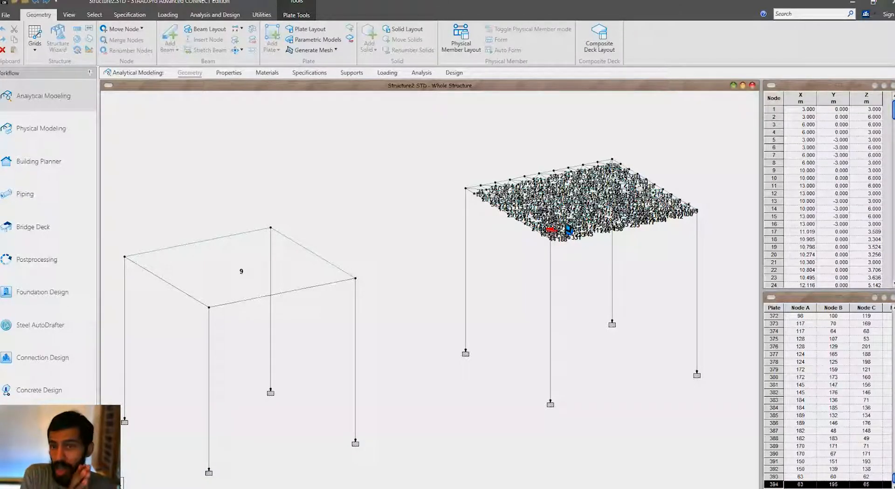
pyautogui.scroll(-2, 567, 225)
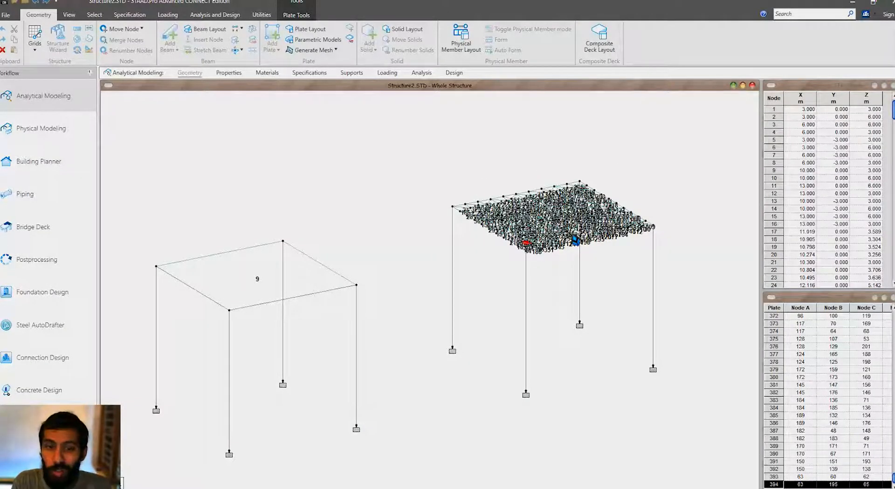
pyautogui.moveTo(526, 259); pyautogui.dragTo(495, 239, button='middle')
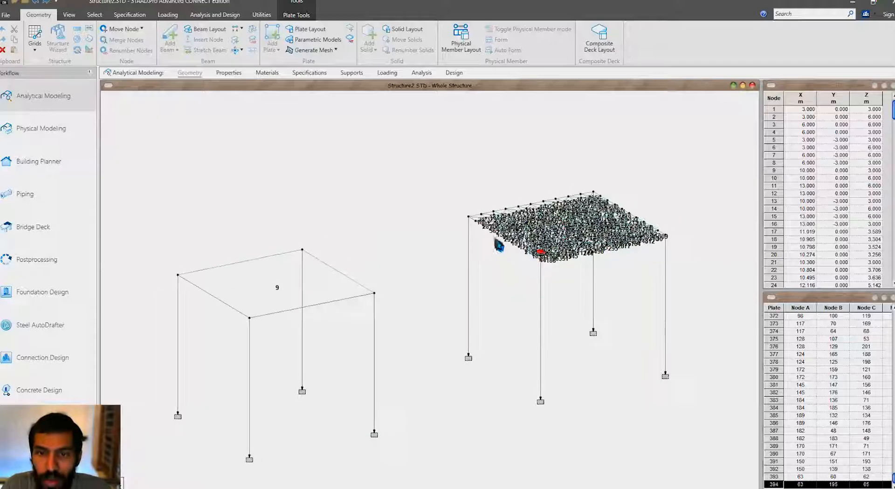
# Step: Select the whole meshed-plate frame with the geometry cursor and delete it
pyautogui.click(95, 15)
pyautogui.click(98, 30)
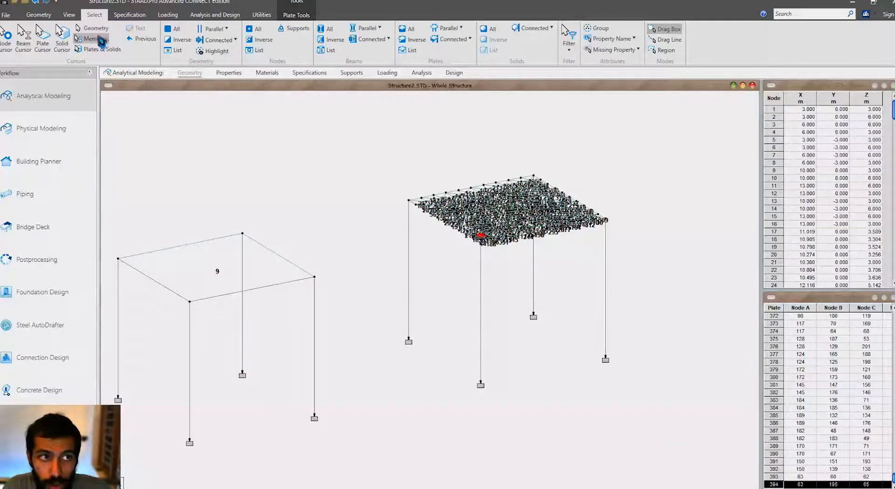
pyautogui.moveTo(385, 107); pyautogui.dragTo(679, 424)
pyautogui.press('Delete')
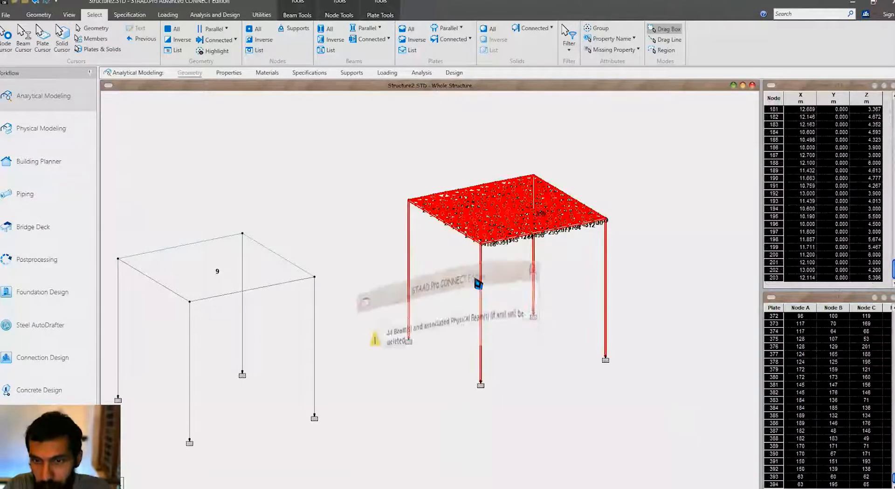
pyautogui.click(474, 279)
pyautogui.click(480, 281)
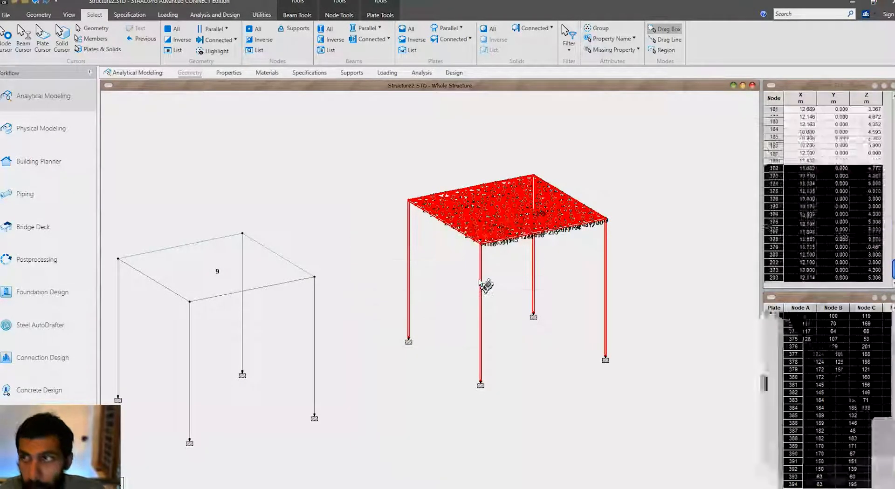
# Step: Delete the unmeshed plate 9 from the remaining frame so only its beams and columns are left
pyautogui.click(457, 230)
pyautogui.press('Delete')
pyautogui.click(431, 280)
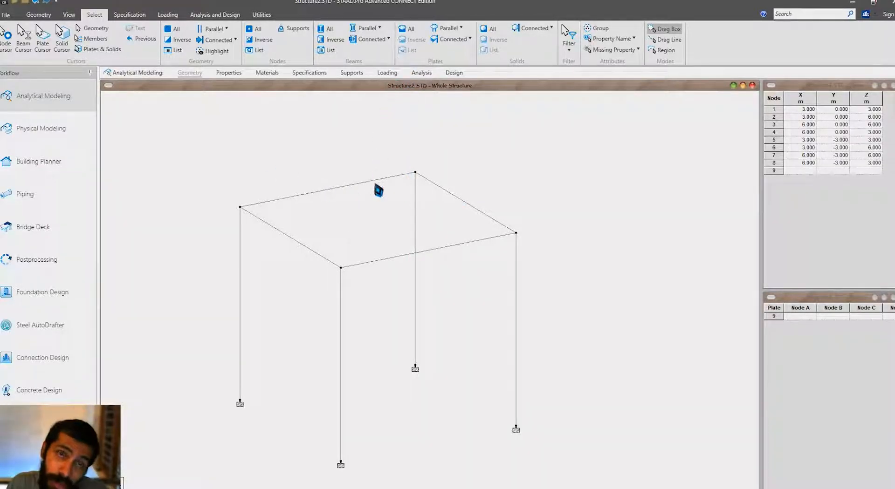
# Step: Open the load case details and measure the node-to-node distance from a column's support to its top
pyautogui.click(387, 73)
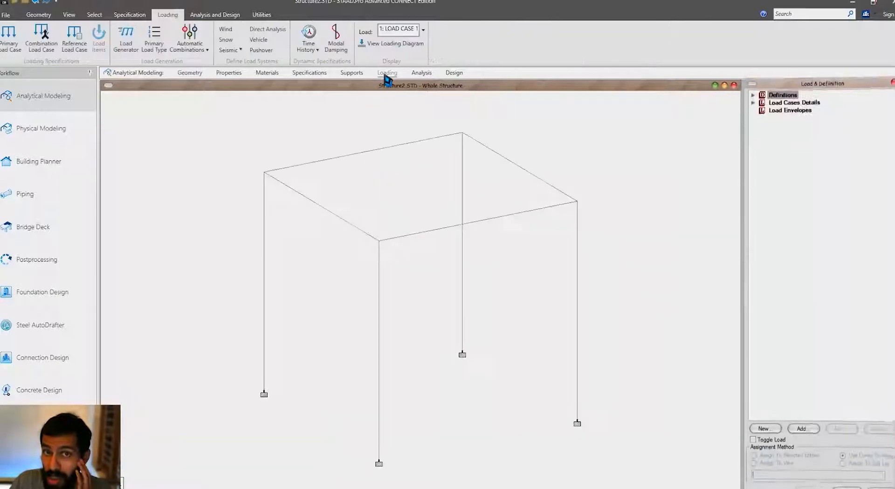
pyautogui.click(753, 104)
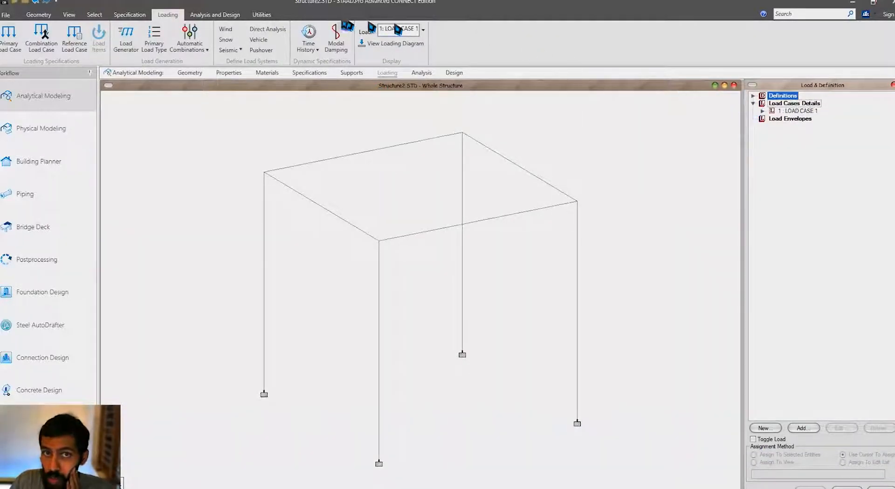
pyautogui.click(261, 14)
pyautogui.click(19, 40)
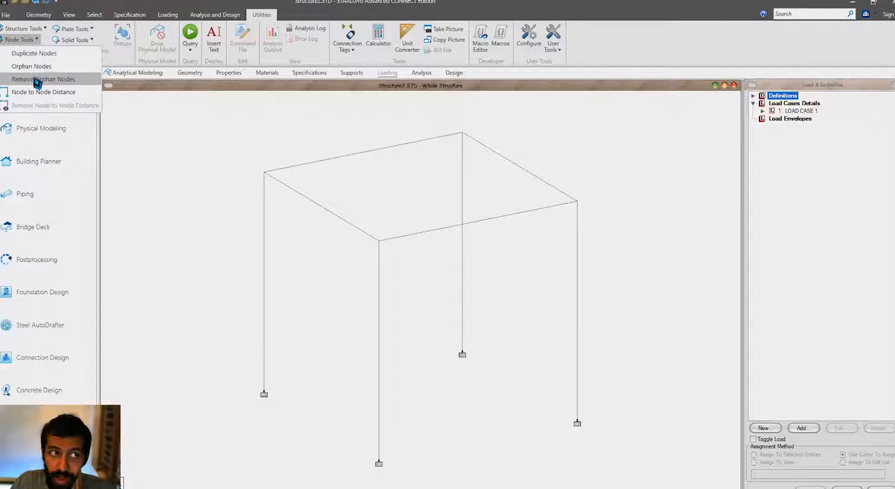
pyautogui.click(71, 80)
pyautogui.click(264, 392)
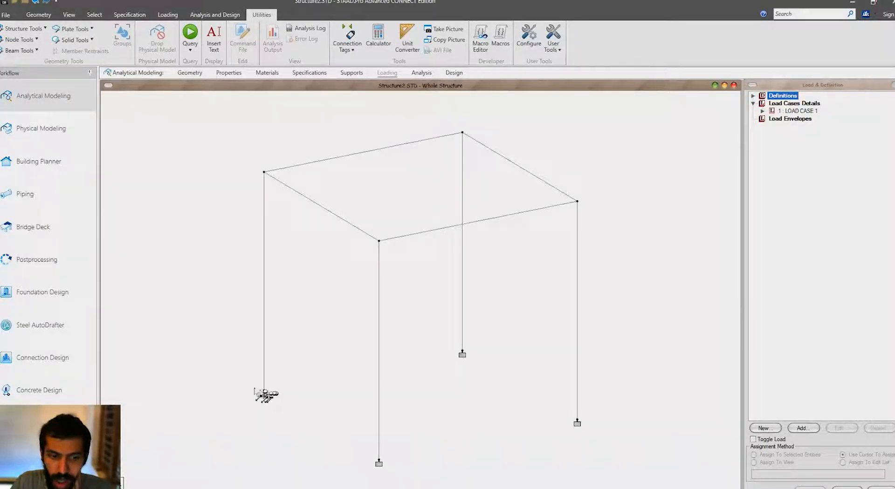
pyautogui.click(264, 172)
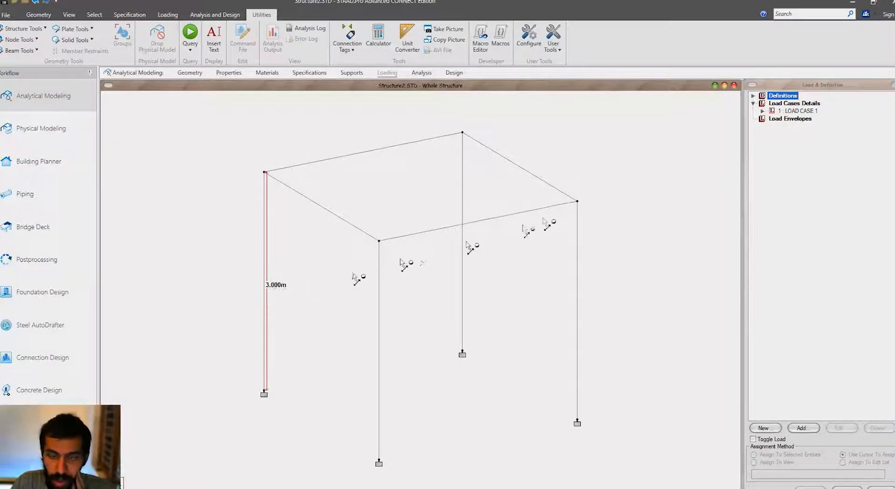
# Step: Delete the -3 kN/m2 plate pressure load from LOAD CASE 1
pyautogui.click(762, 111)
pyautogui.click(799, 126)
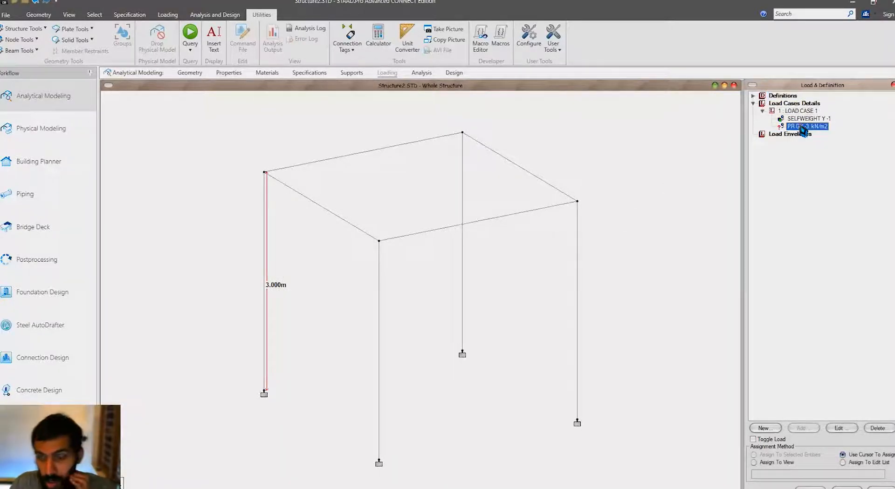
pyautogui.press('Delete')
# Step: Add a floor load of -3 kN/m2 in Global Y to LOAD CASE 1 with a Y range of 0 to 3 m
pyautogui.click(799, 111)
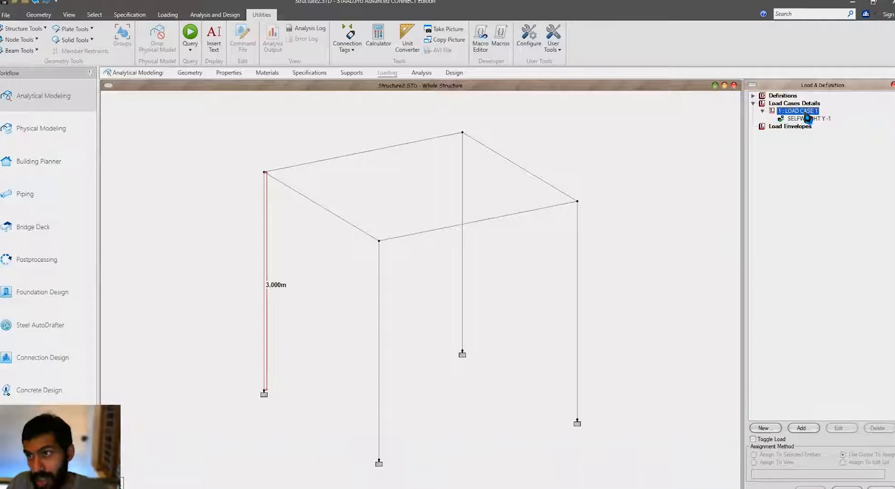
pyautogui.click(810, 429)
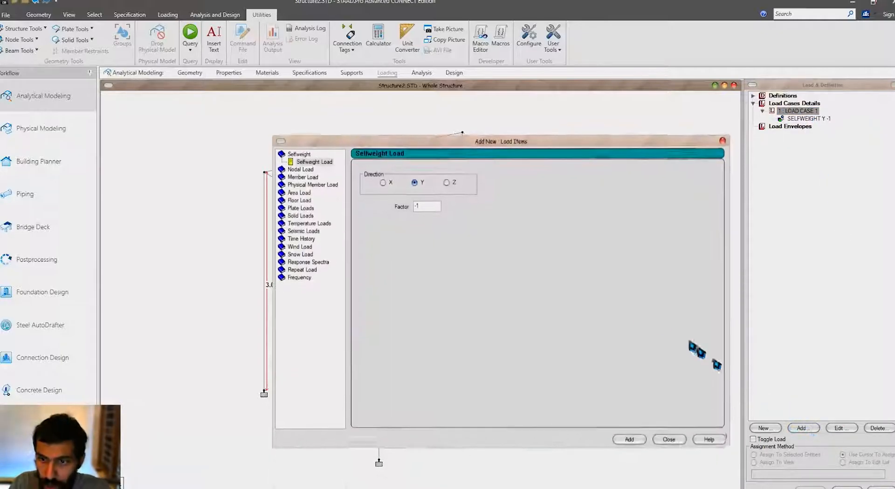
pyautogui.click(298, 200)
pyautogui.moveTo(362, 142); pyautogui.dragTo(627, 114)
pyautogui.click(661, 188)
pyautogui.doubleClick(661, 188)
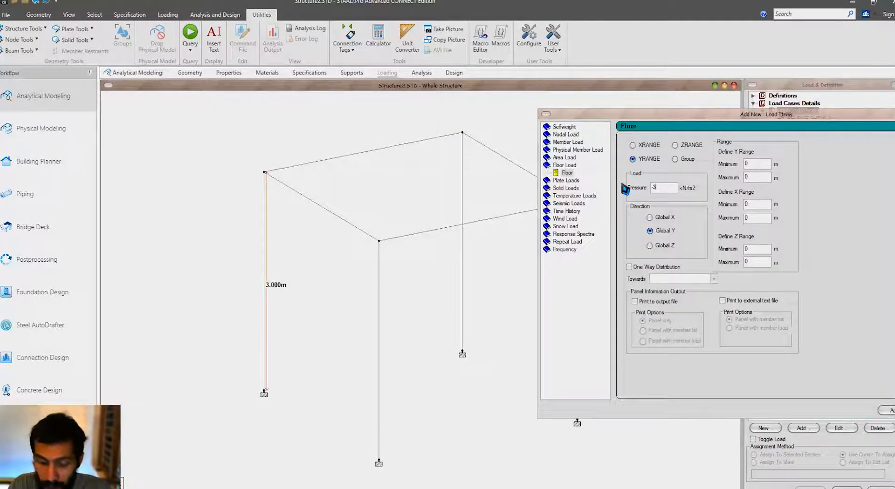
pyautogui.doubleClick(758, 177)
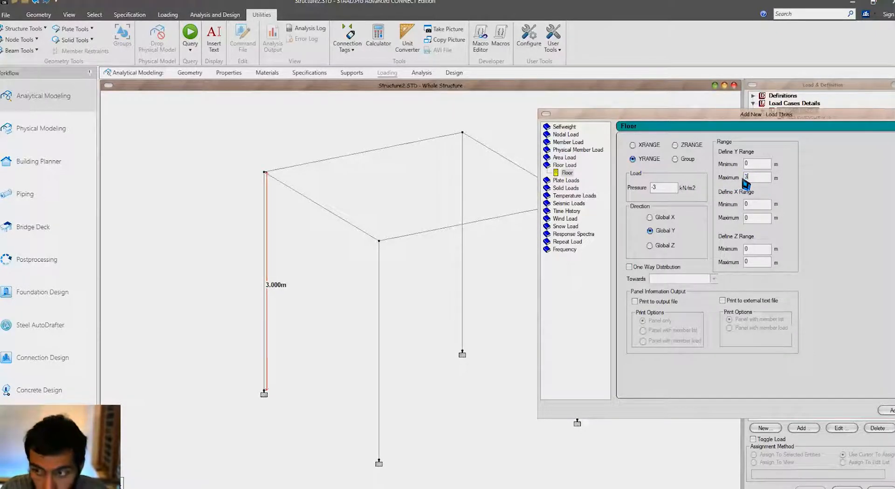
pyautogui.moveTo(760, 115); pyautogui.dragTo(573, 111)
pyautogui.click(720, 406)
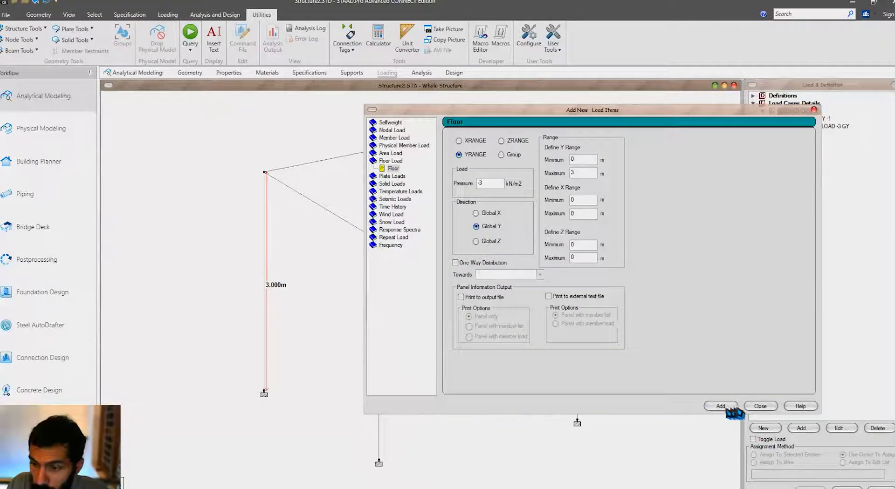
pyautogui.click(760, 406)
# Step: Display the Y-range floor load's distribution on the frame and delete that load item
pyautogui.click(814, 127)
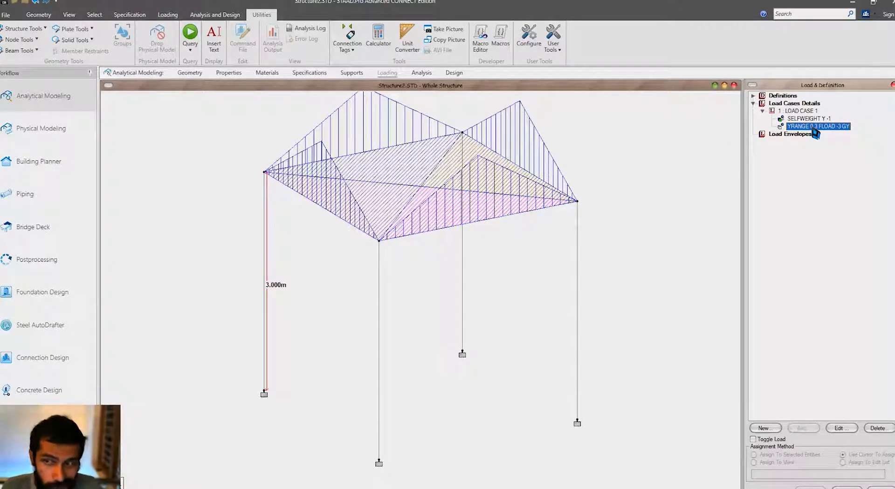
pyautogui.moveTo(583, 256); pyautogui.dragTo(513, 267, button='middle')
pyautogui.press('Delete')
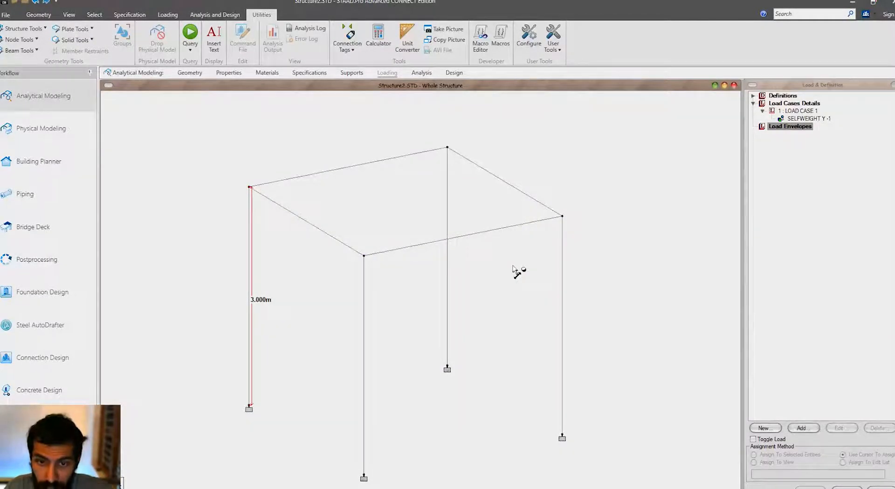
# Step: Create a Floor-type group called "name" and associate the four top perimeter beams with it
pyautogui.click(516, 227)
pyautogui.keyDown('ctrl'); pyautogui.click(515, 191); pyautogui.keyUp('ctrl')
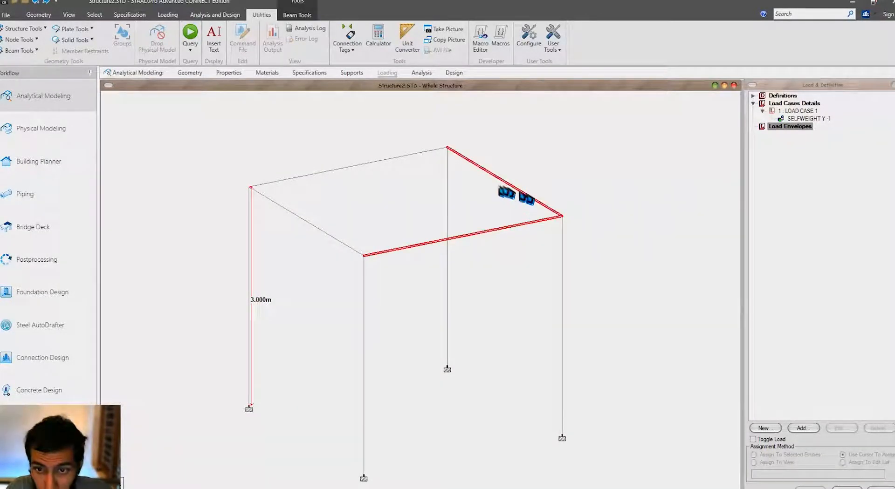
pyautogui.keyDown('ctrl'); pyautogui.click(368, 163); pyautogui.keyUp('ctrl')
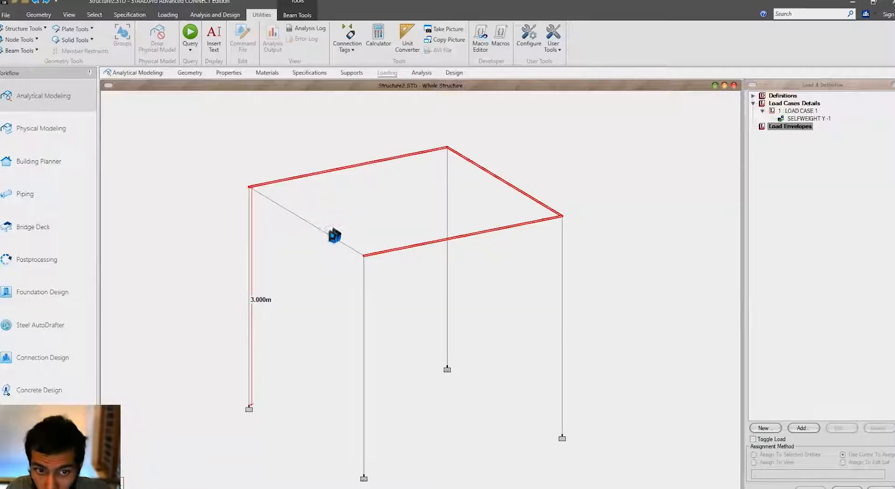
pyautogui.keyDown('ctrl'); pyautogui.click(335, 235); pyautogui.keyUp('ctrl')
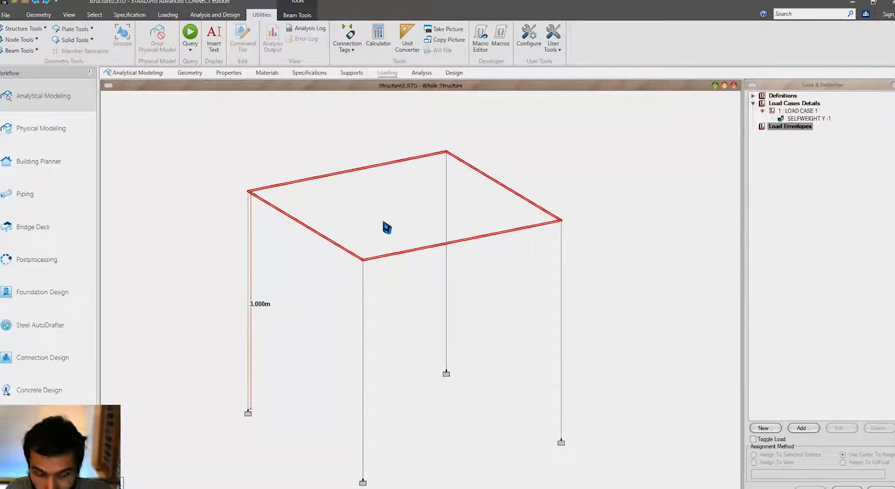
pyautogui.rightClick(384, 223)
pyautogui.click(410, 281)
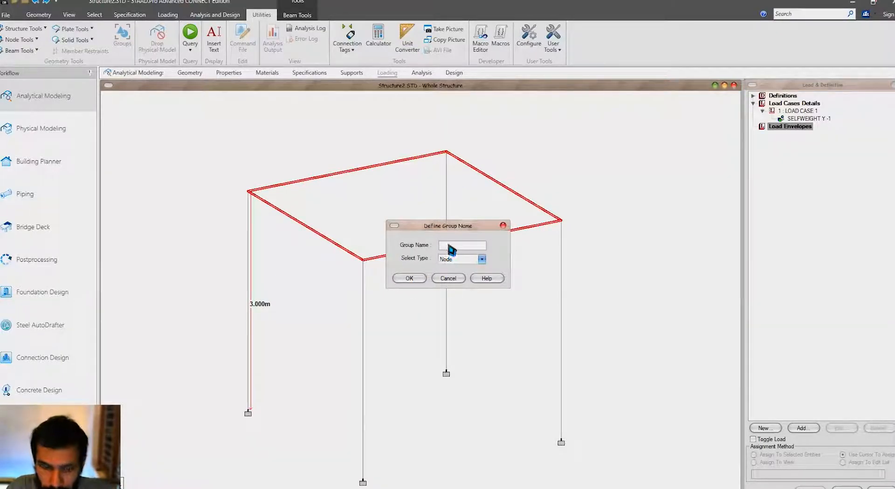
pyautogui.click(466, 260)
pyautogui.click(454, 285)
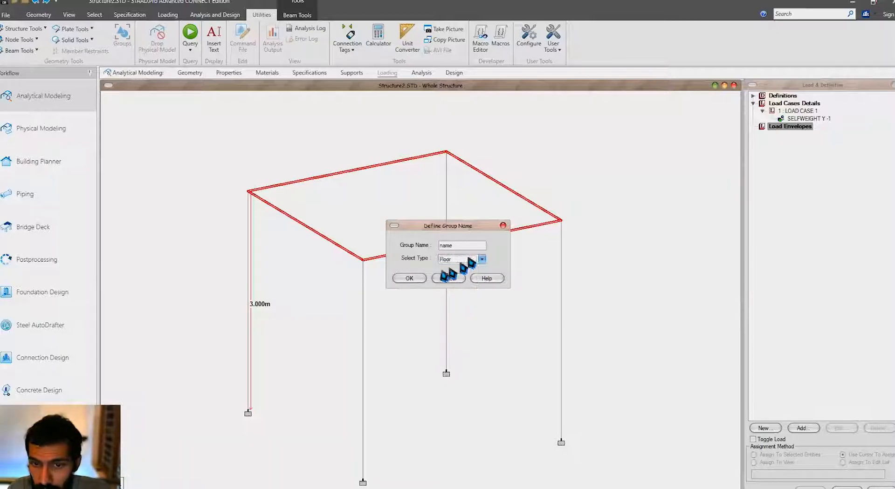
pyautogui.click(408, 279)
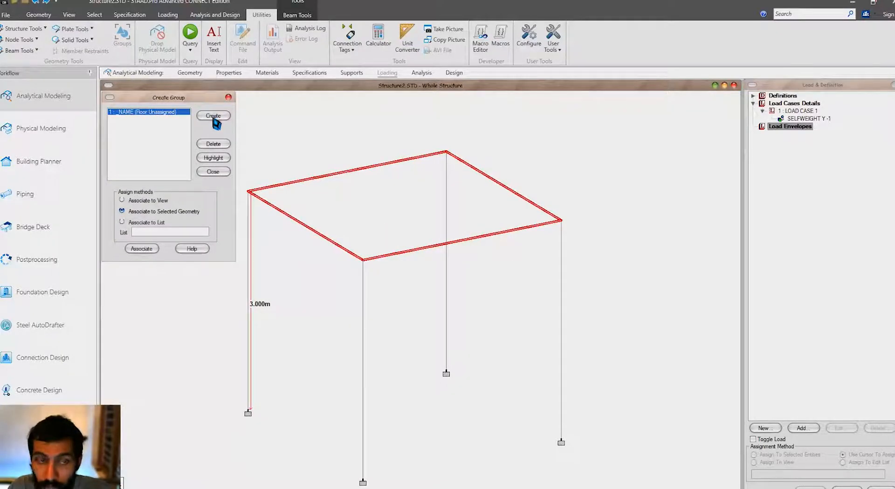
pyautogui.click(141, 249)
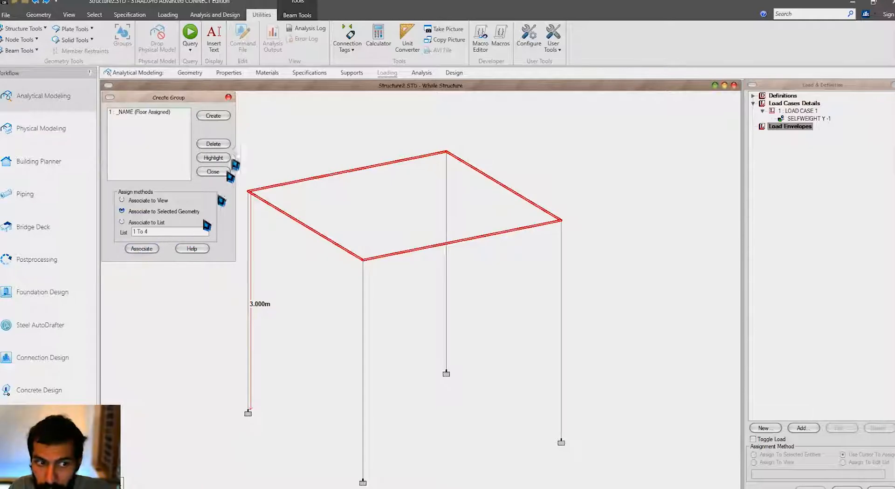
pyautogui.click(228, 97)
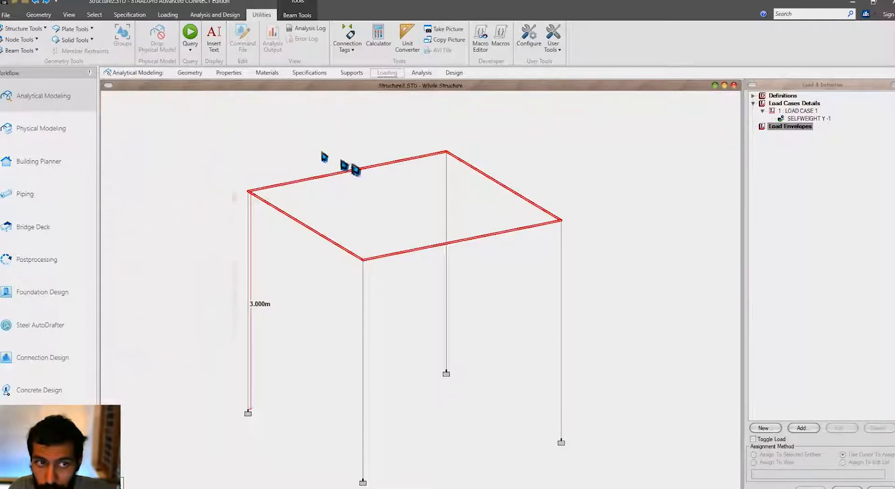
# Step: Add a group floor load of -3 kN/m2 in Global Y on group _NAME to LOAD CASE 1
pyautogui.click(799, 111)
pyautogui.click(802, 428)
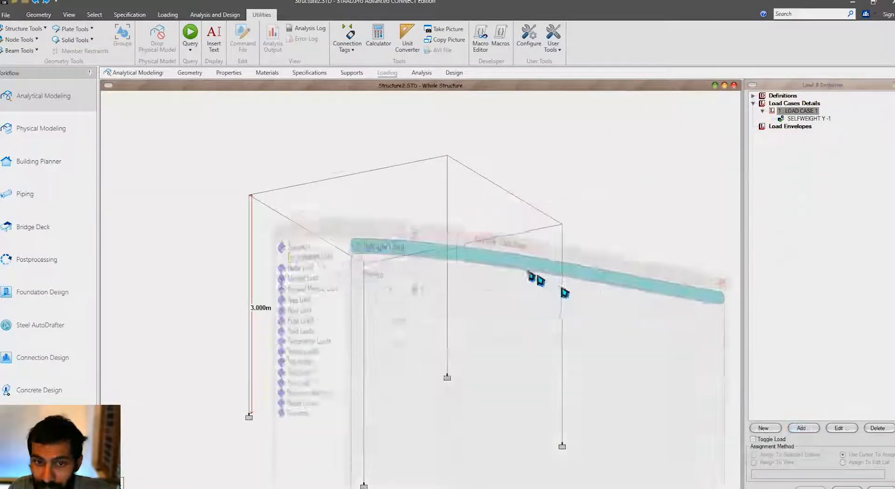
pyautogui.click(301, 200)
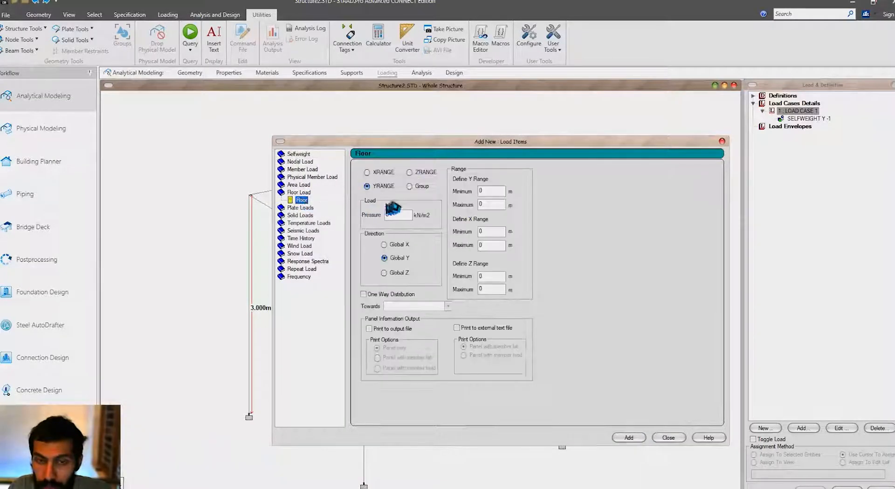
pyautogui.click(416, 187)
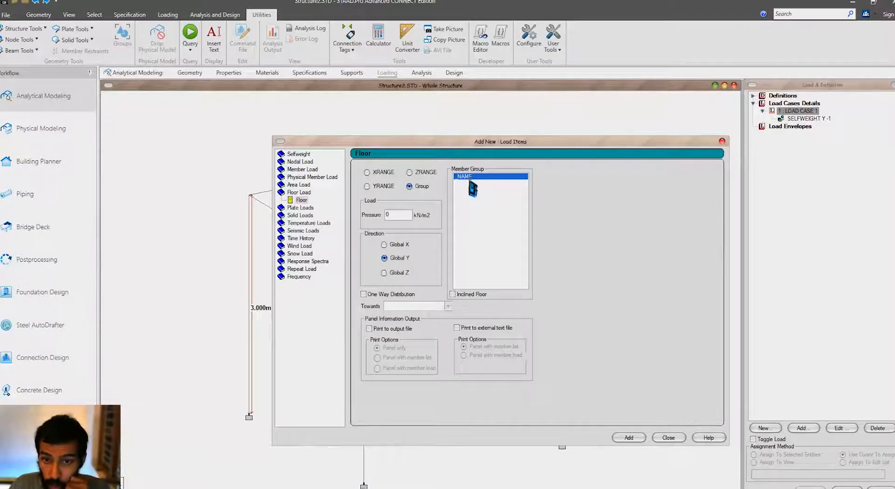
pyautogui.moveTo(392, 215); pyautogui.dragTo(365, 218)
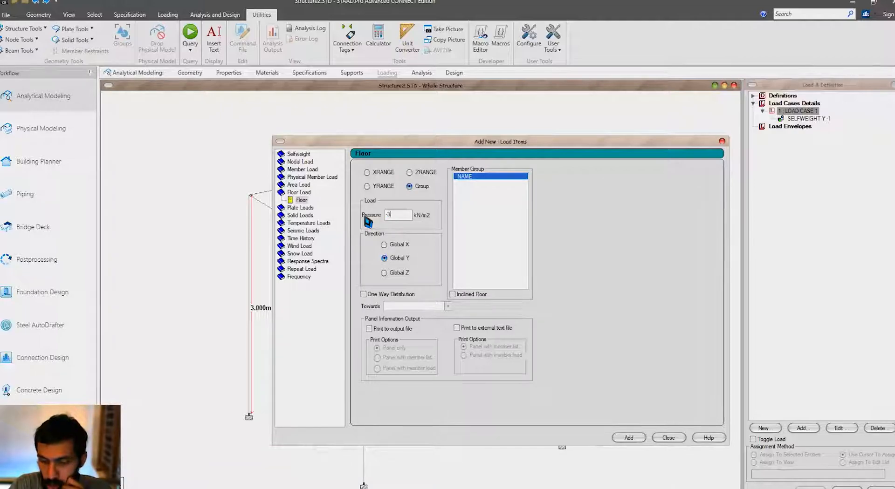
pyautogui.click(628, 438)
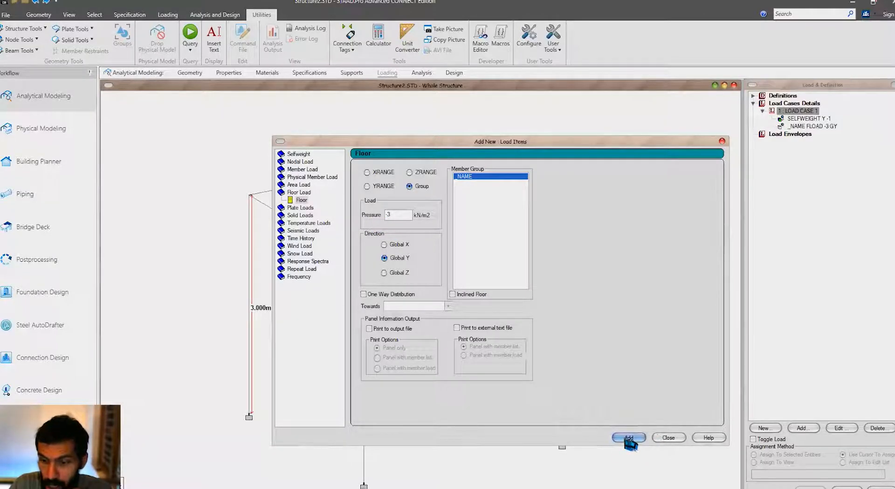
pyautogui.click(675, 440)
# Step: Display the group floor load's distribution on the frame and examine the loading on each of the four top beams
pyautogui.click(814, 126)
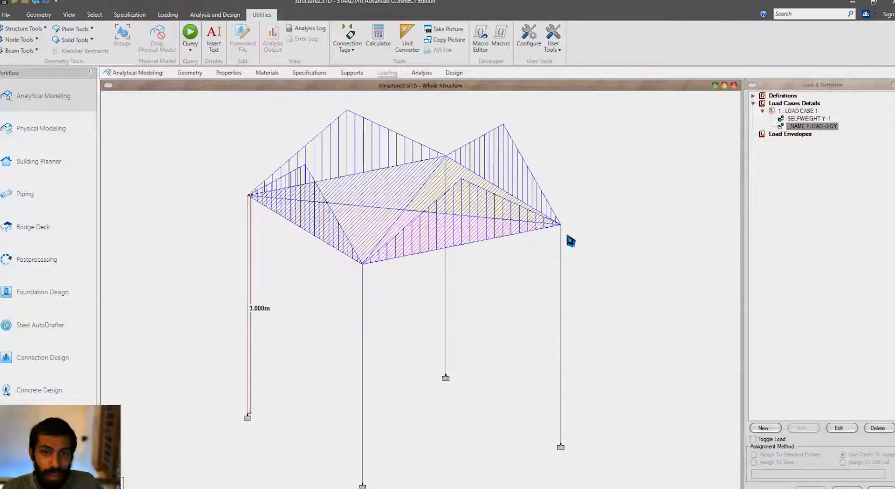
pyautogui.click(471, 245)
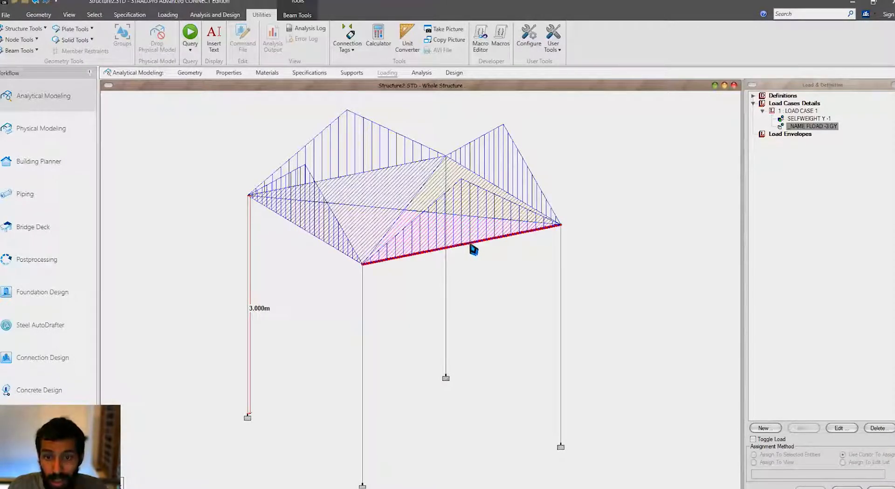
pyautogui.click(339, 249)
pyautogui.click(375, 171)
pyautogui.click(477, 176)
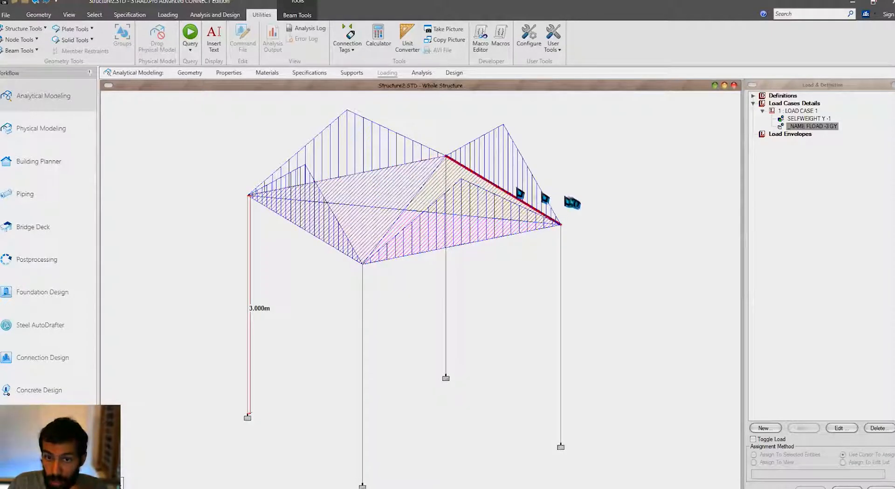
pyautogui.moveTo(581, 207); pyautogui.dragTo(583, 233, button='middle')
pyautogui.click(583, 234)
pyautogui.moveTo(598, 269); pyautogui.dragTo(594, 243, button='middle')
pyautogui.scroll(-1, 595, 241)
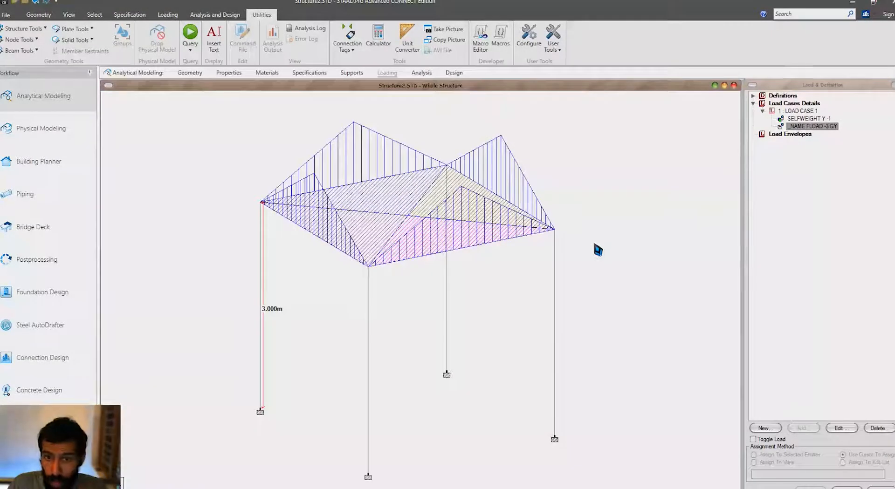